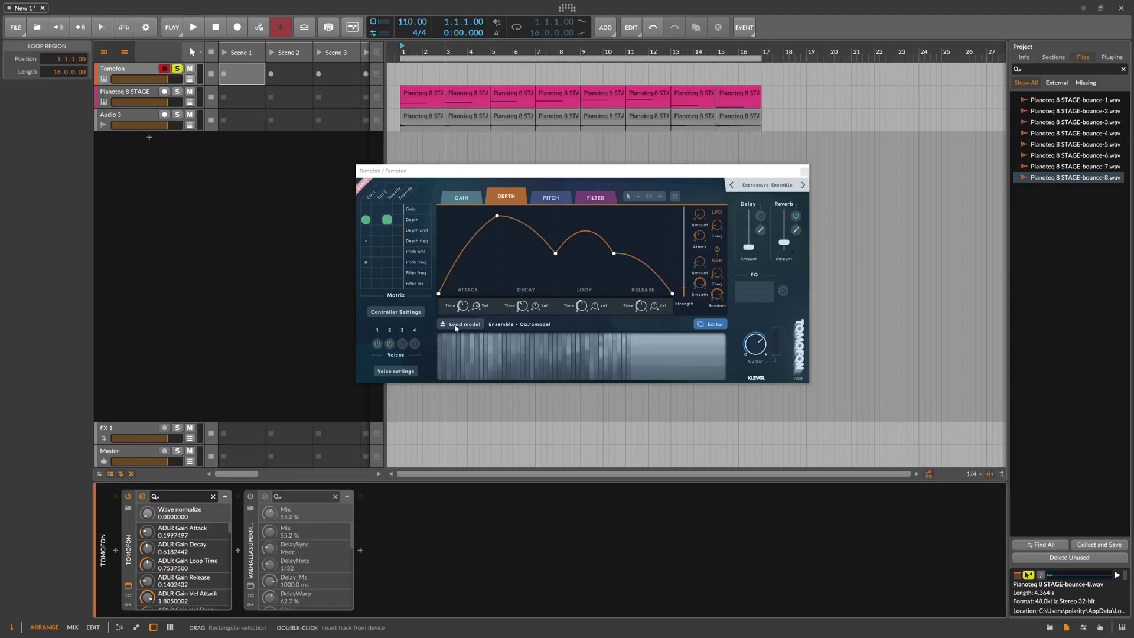
- Reposition the Tomofon plugin window slightly over the arranger
drag(440, 174, 457, 162)
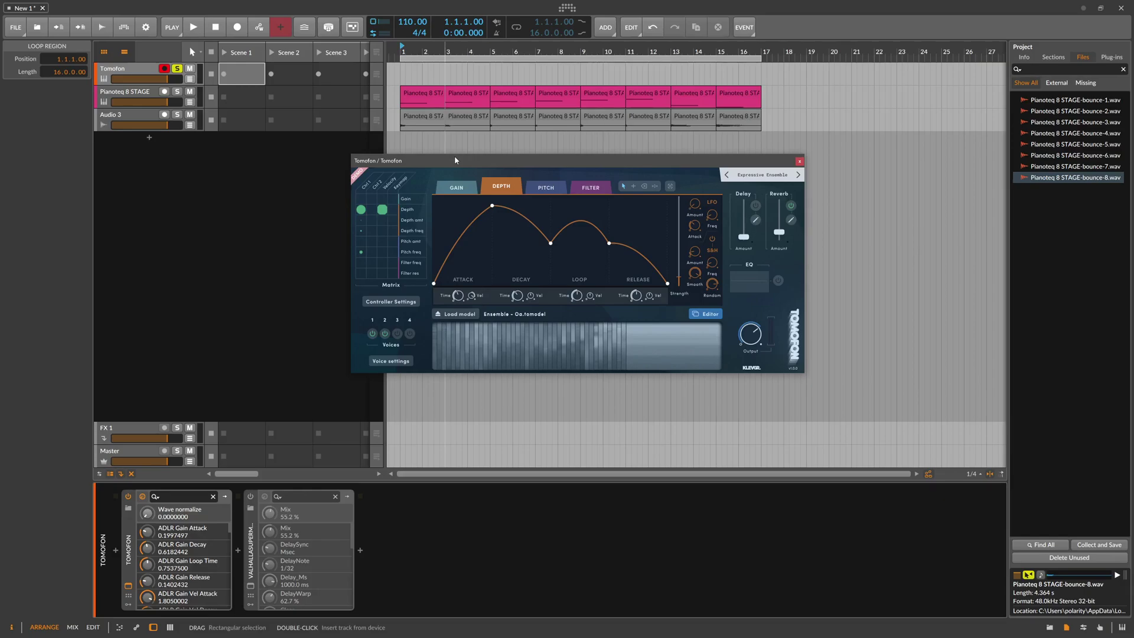
drag(455, 159, 444, 163)
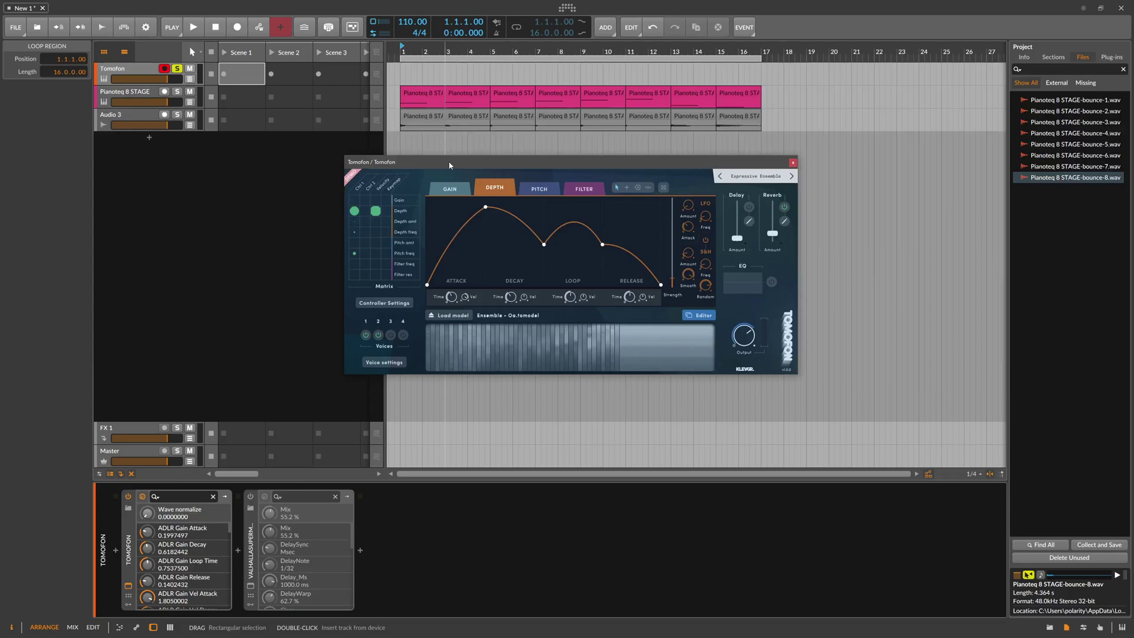
drag(450, 165, 441, 162)
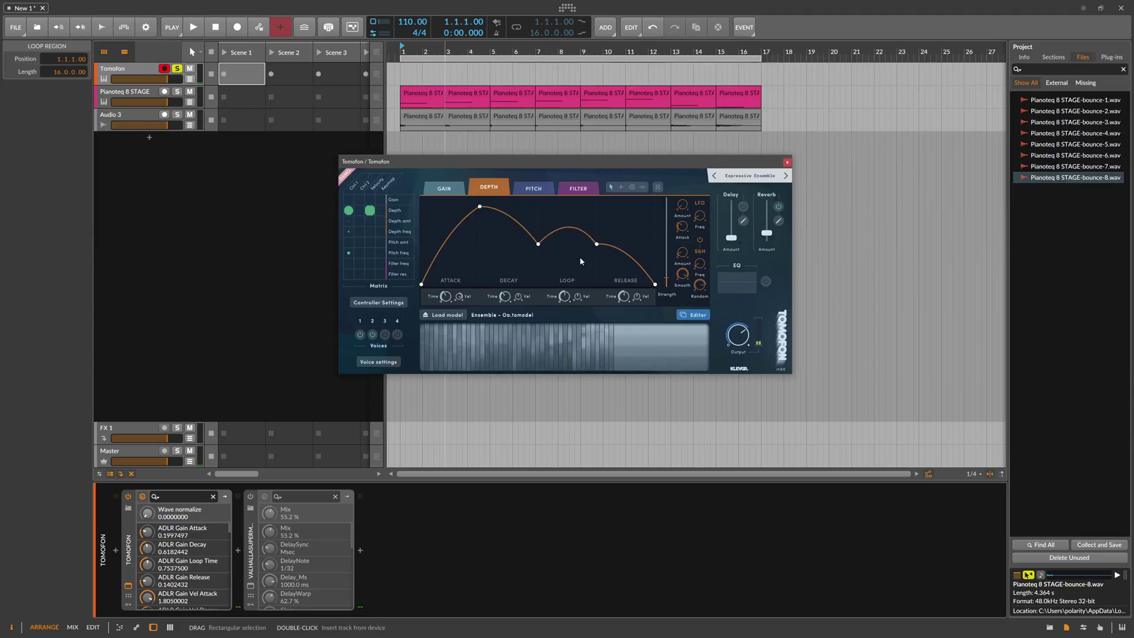
- Reshape the Depth envelope's Loop segment from flat into a tall, sharp peak
drag(572, 232, 573, 268)
drag(568, 238, 569, 192)
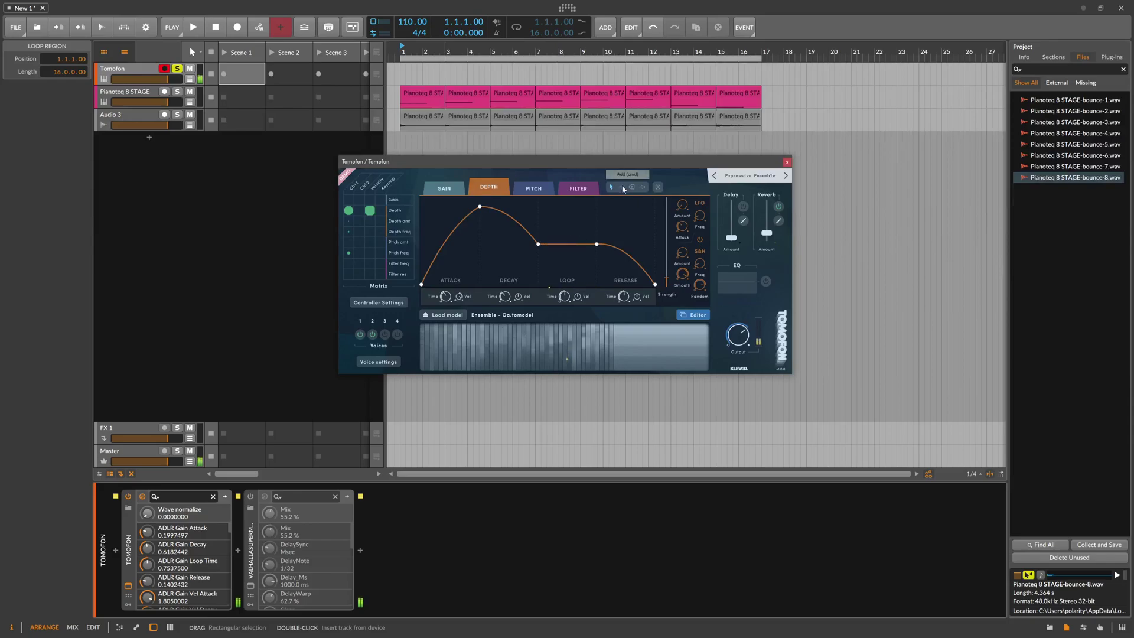
mouse_move(568, 214)
mouse_down()
mouse_move(566, 232)
mouse_move(579, 199)
mouse_up()
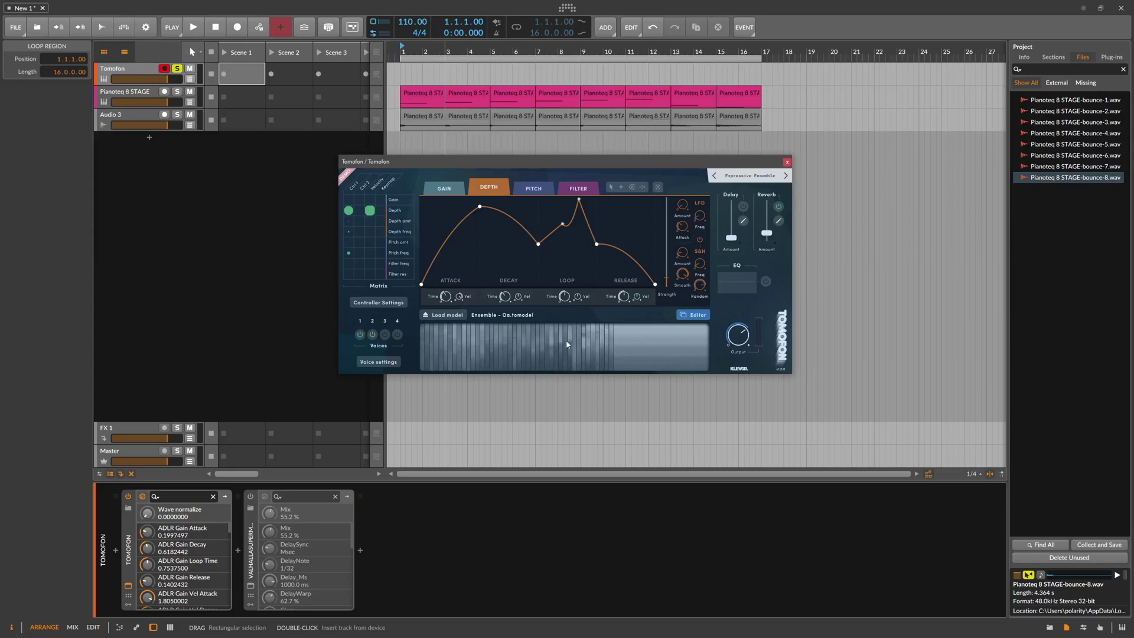
- Show the Pitch envelope, drop its start point to the bottom, and lengthen attack to 2.1057084
click(534, 188)
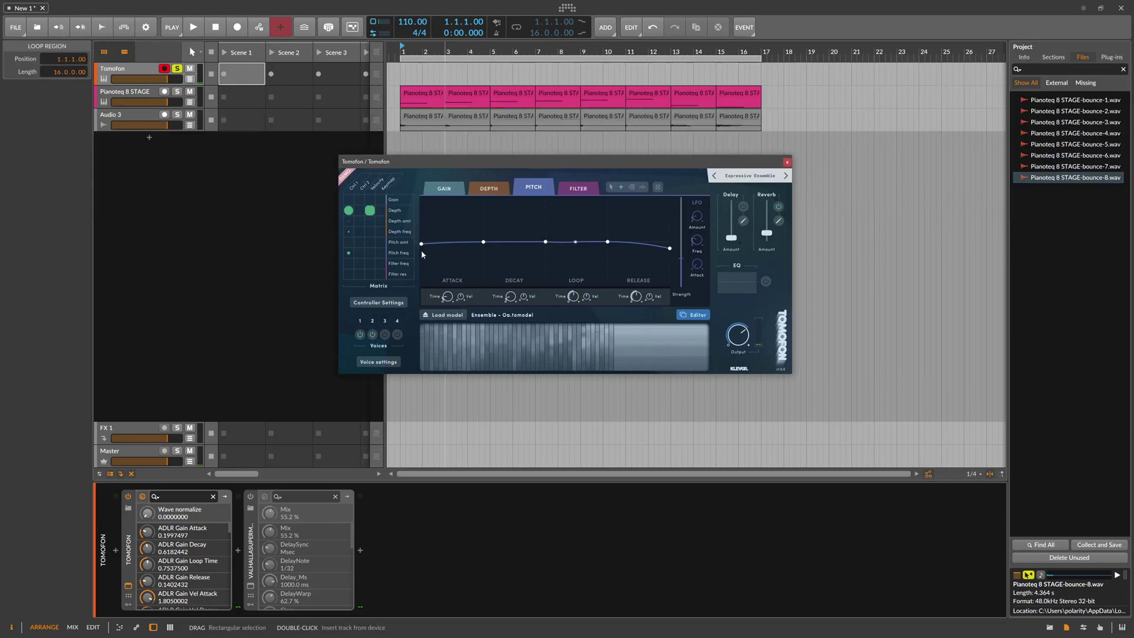
drag(421, 244, 422, 309)
drag(447, 301, 464, 261)
- Show the Gain envelope and load the Poli-Ah preset from User Presets
click(446, 188)
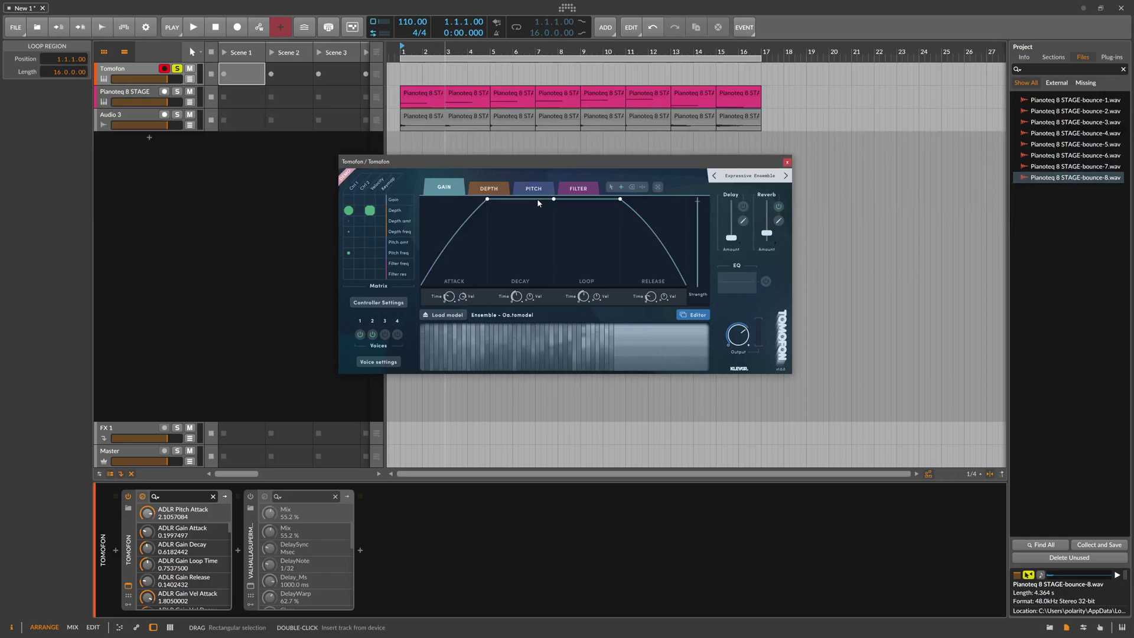
click(741, 176)
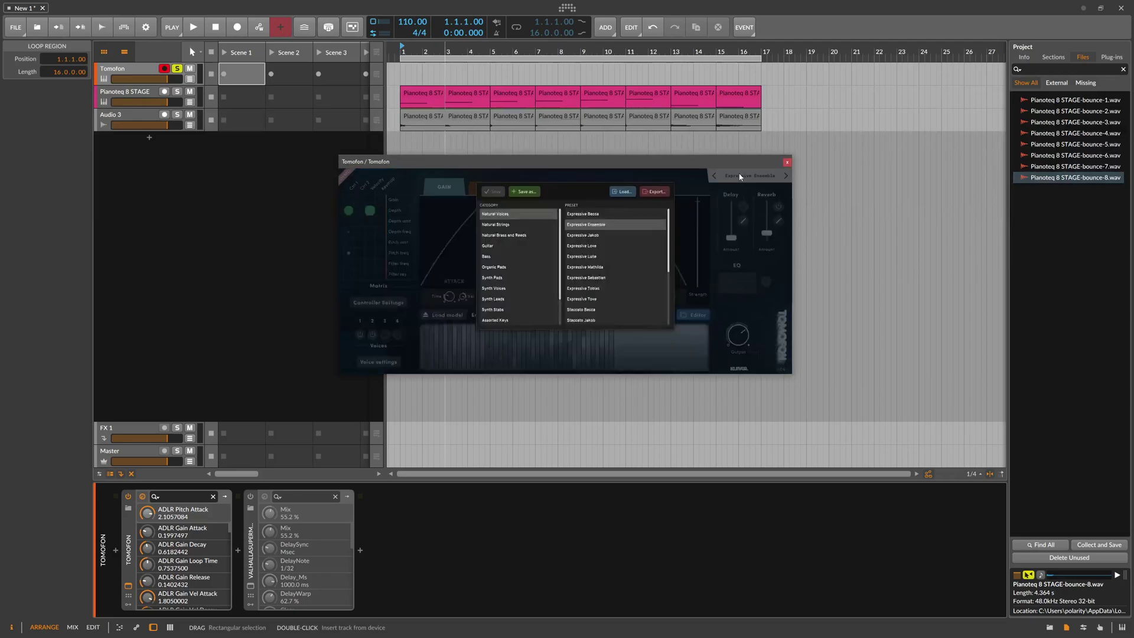
scroll(519, 297, down, 3)
click(502, 321)
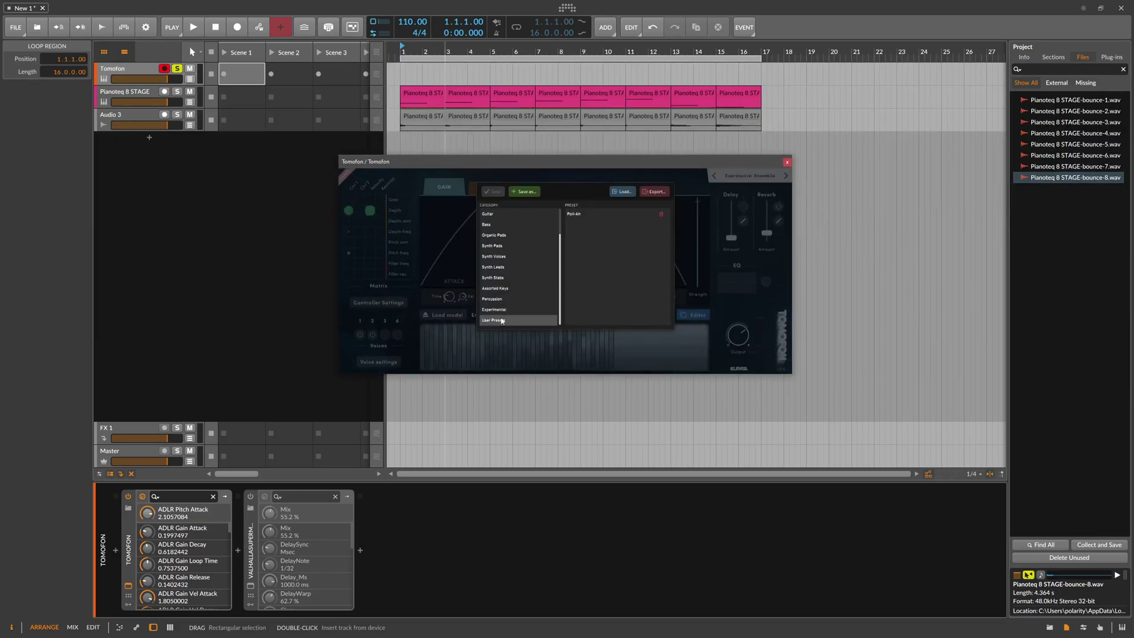
click(576, 215)
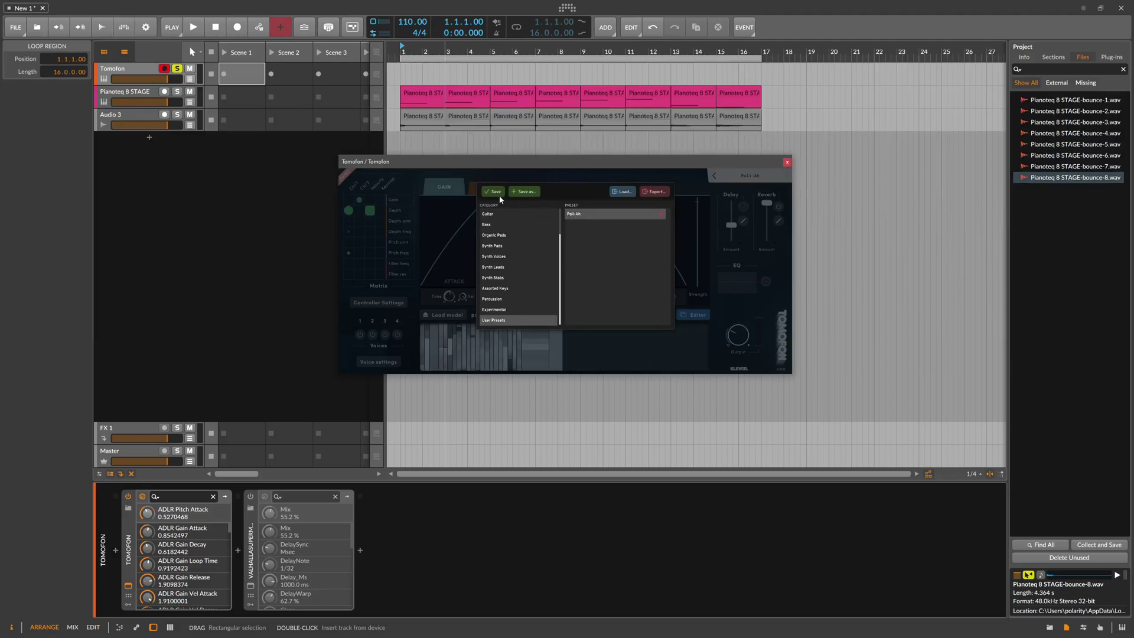
- Cancel the Load... plugin state dialog and shift the Tomofon window back into place
click(624, 192)
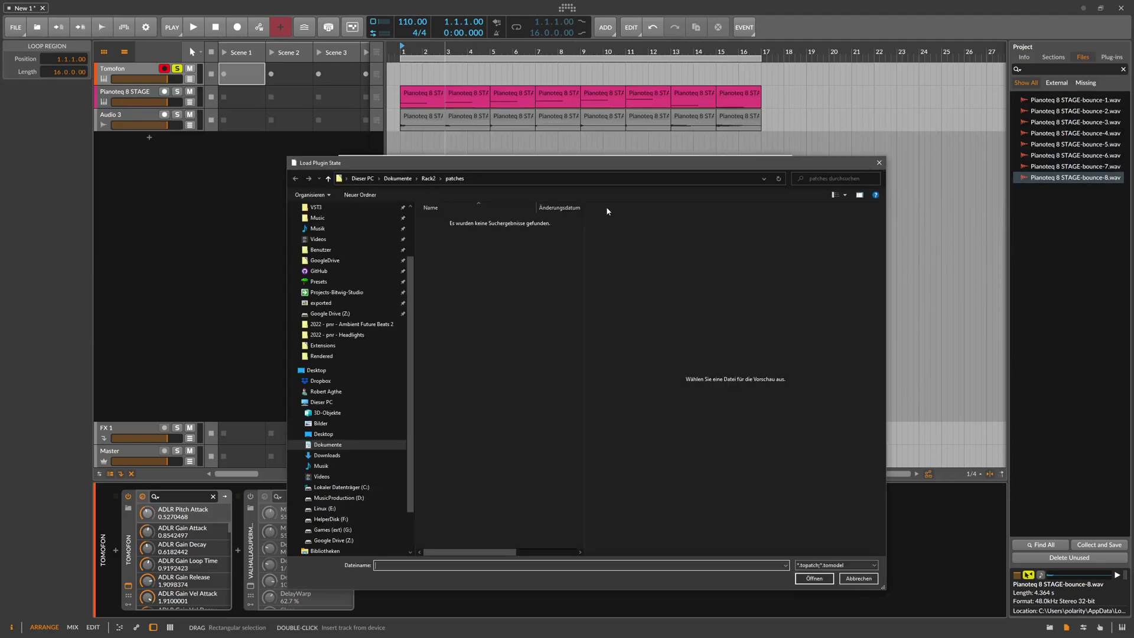
click(854, 579)
drag(648, 162, 624, 161)
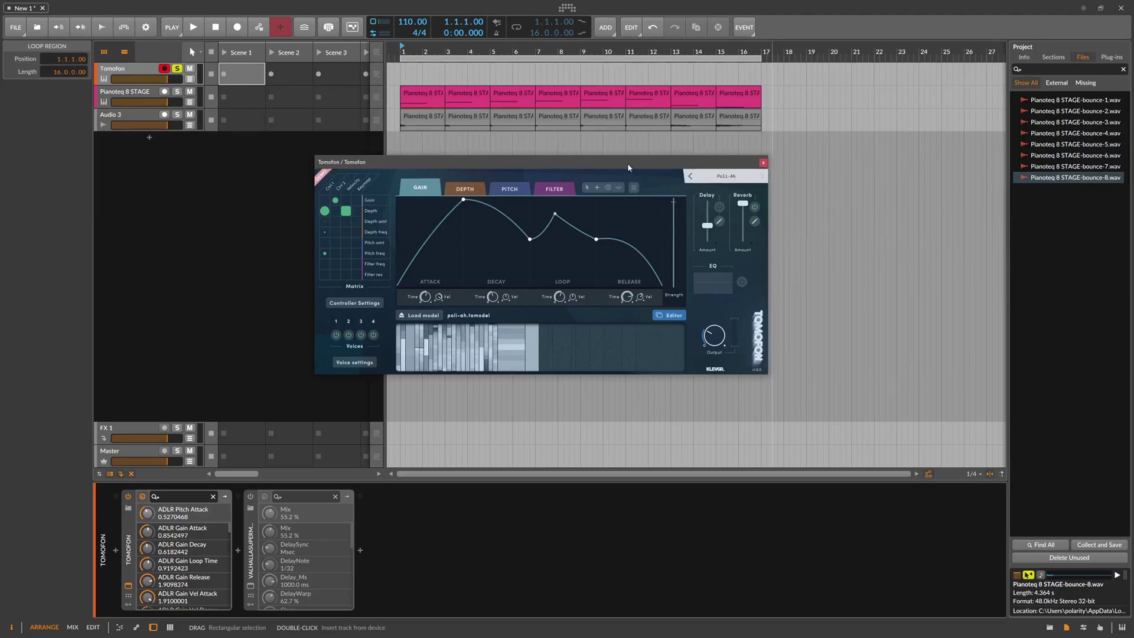
mouse_move(627, 163)
mouse_down()
mouse_move(652, 168)
mouse_move(646, 160)
mouse_up()
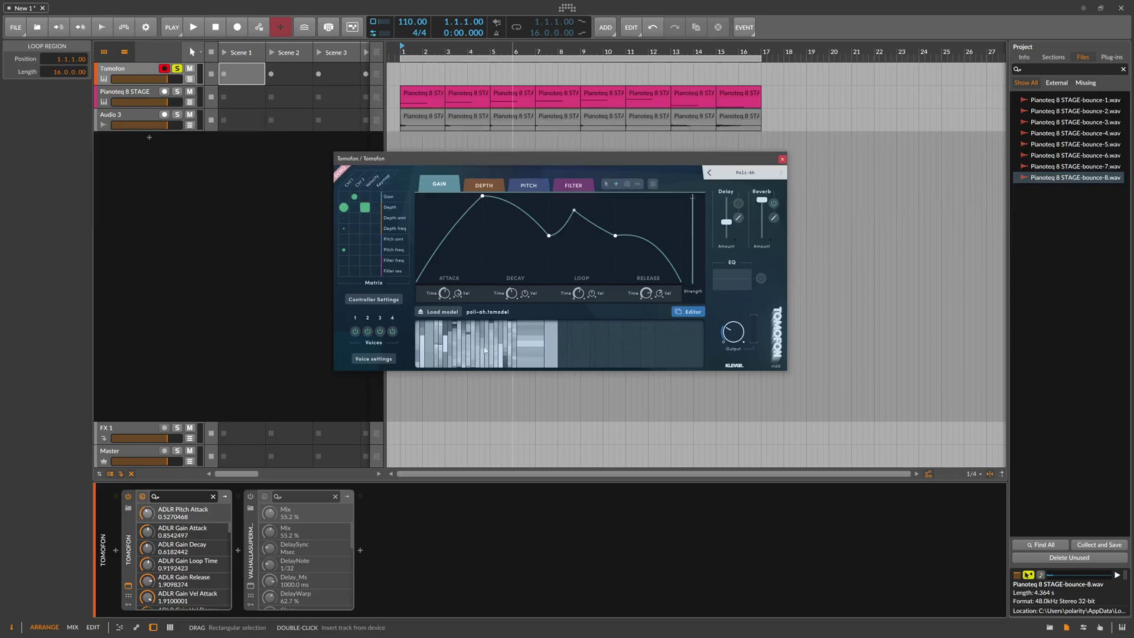
- Open the model editor and inspect the wavetables of two poli-ah pitch zones
click(689, 313)
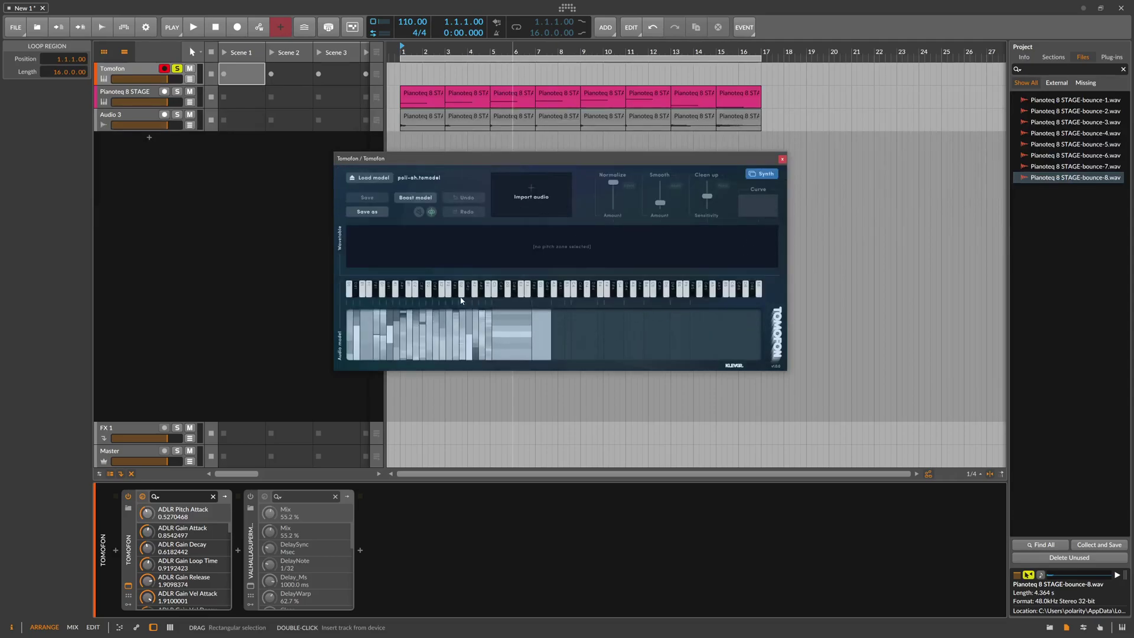
click(423, 329)
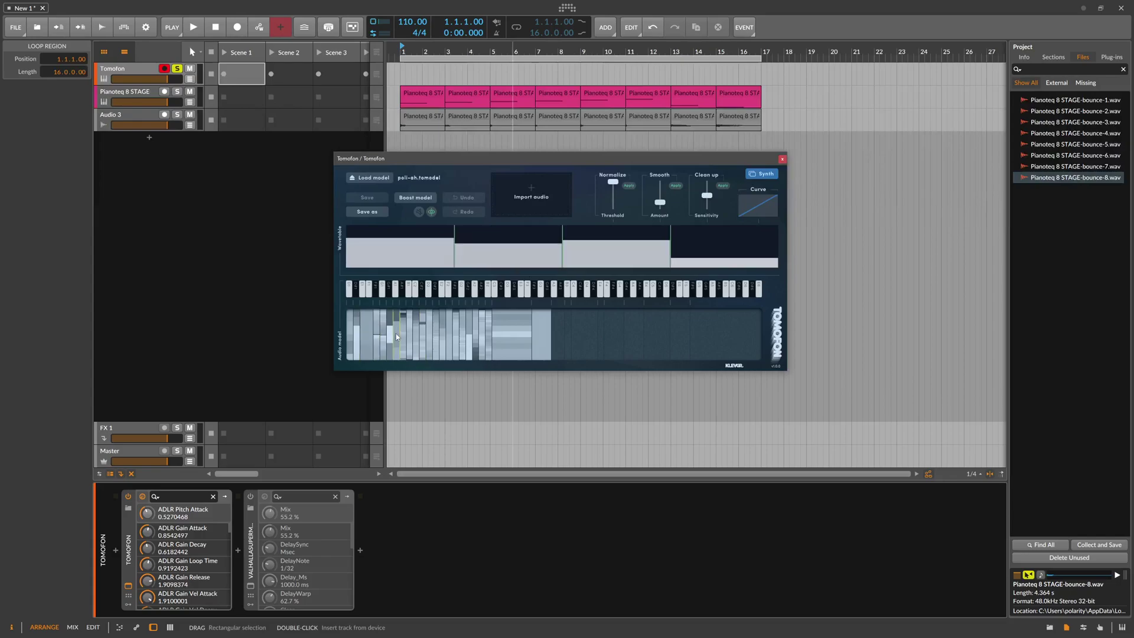
click(484, 343)
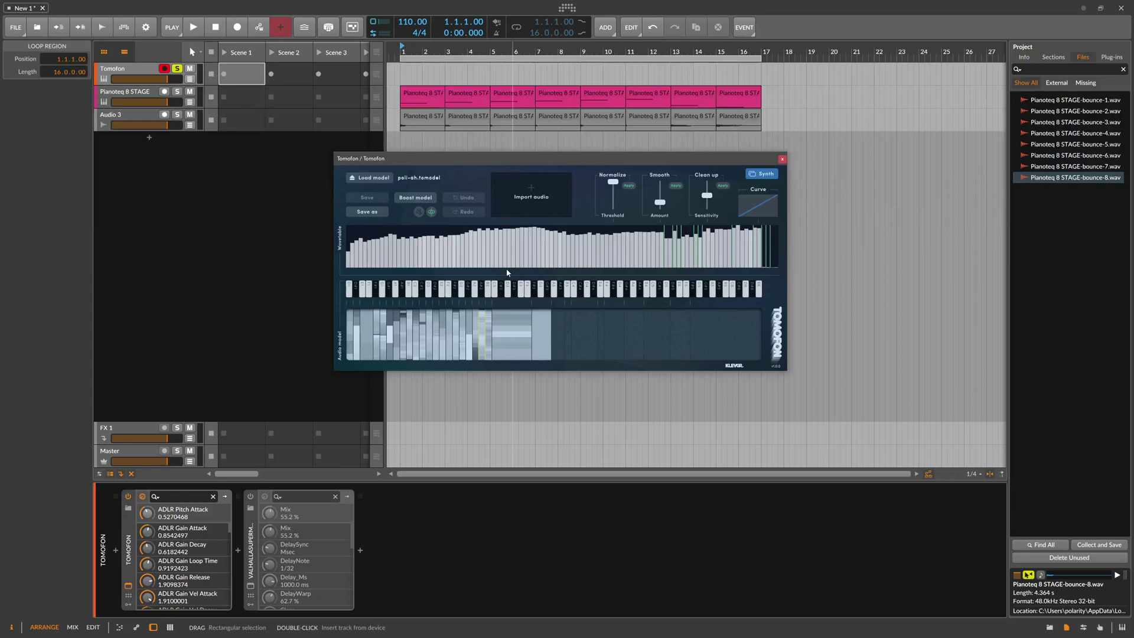
click(747, 176)
- Move the Tomofon window lower and switch it to the audio model editor
drag(668, 164, 641, 155)
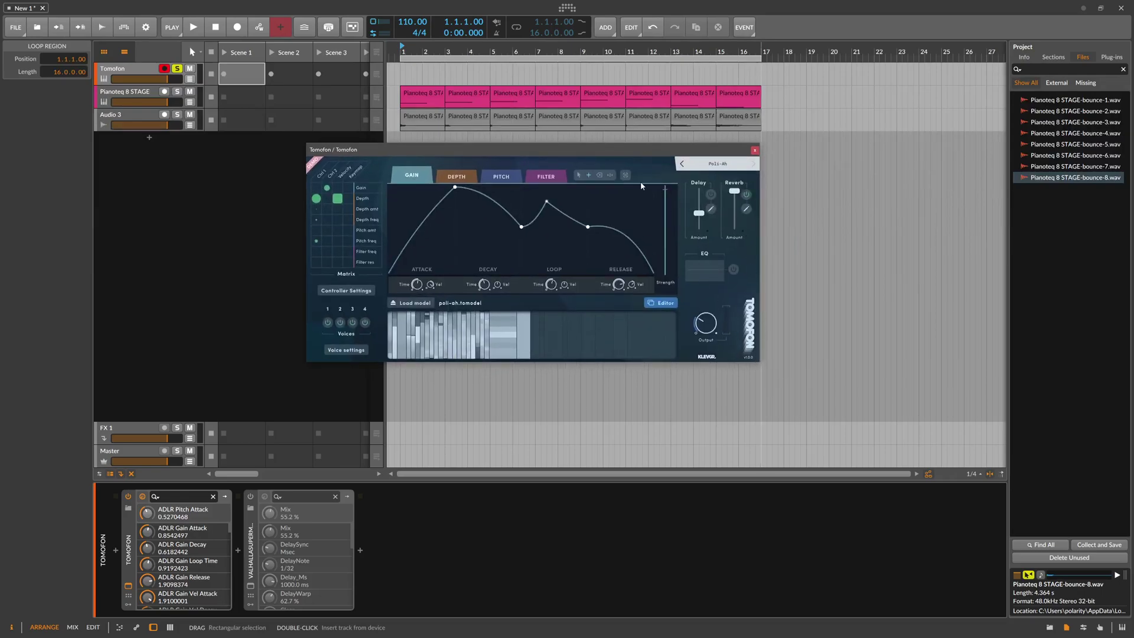
drag(578, 165, 573, 188)
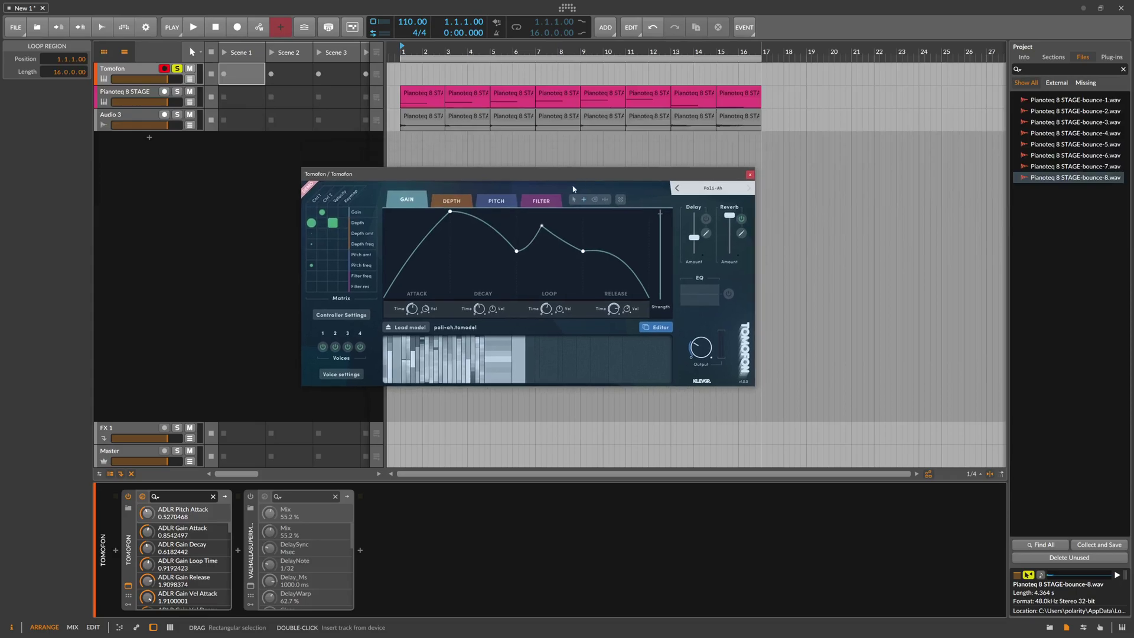
click(662, 331)
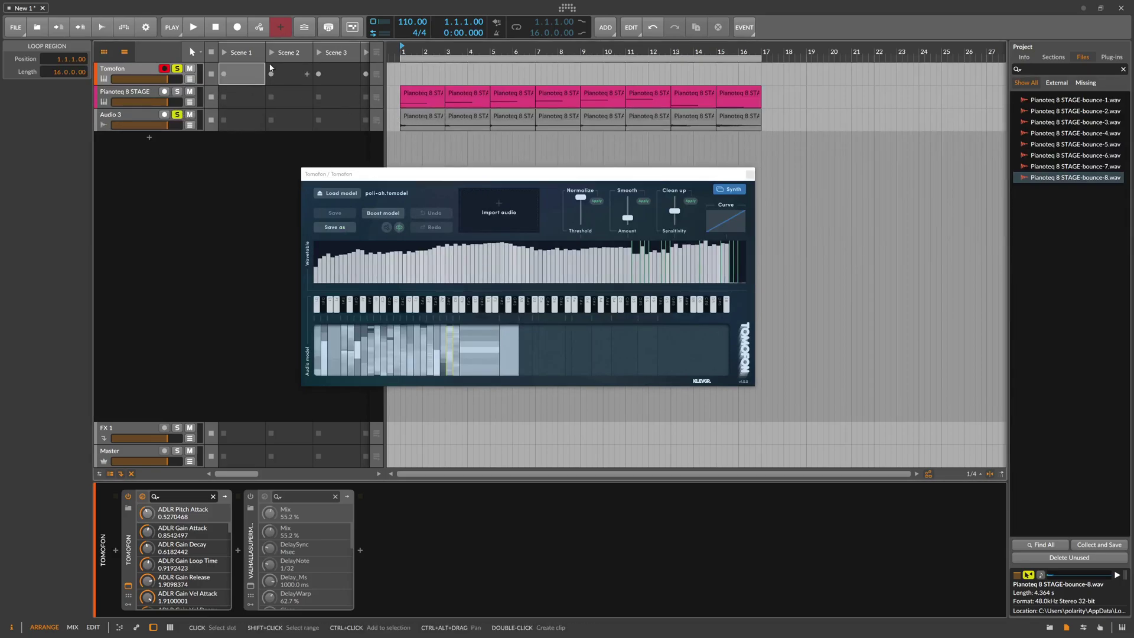
- Start playback, then jump the playhead to bar 3 and then bar 5
key(space)
click(447, 55)
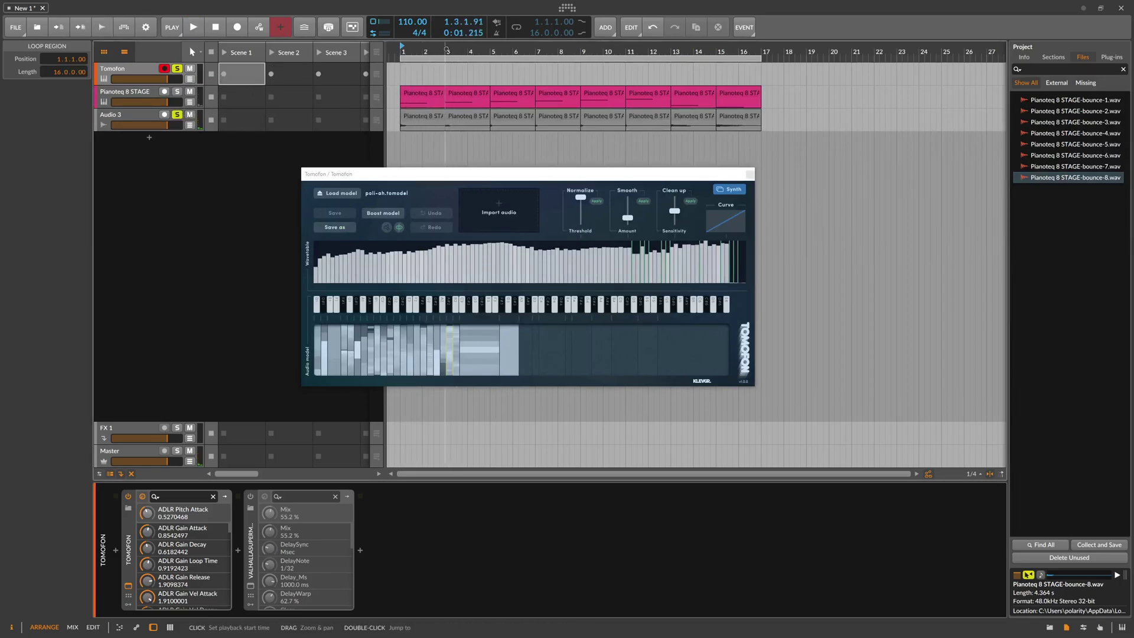
click(493, 54)
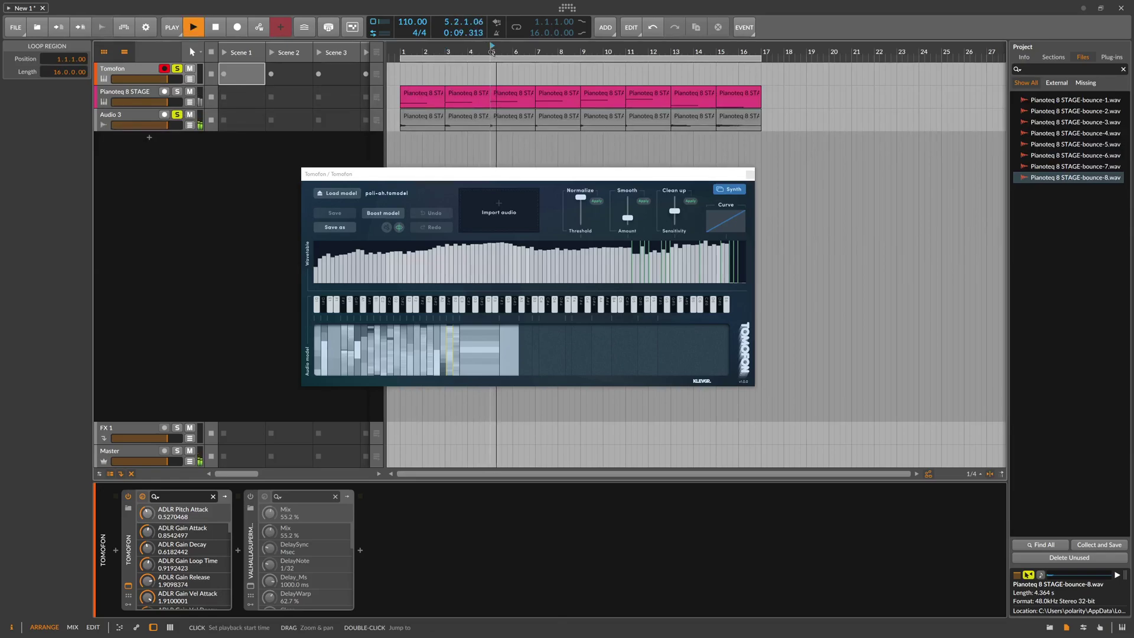
- Import the eight Pianoteq 8 STAGE bounce files into Tomofon as a New Sorted model
click(1064, 178)
shift+click(1055, 101)
drag(1056, 101, 510, 216)
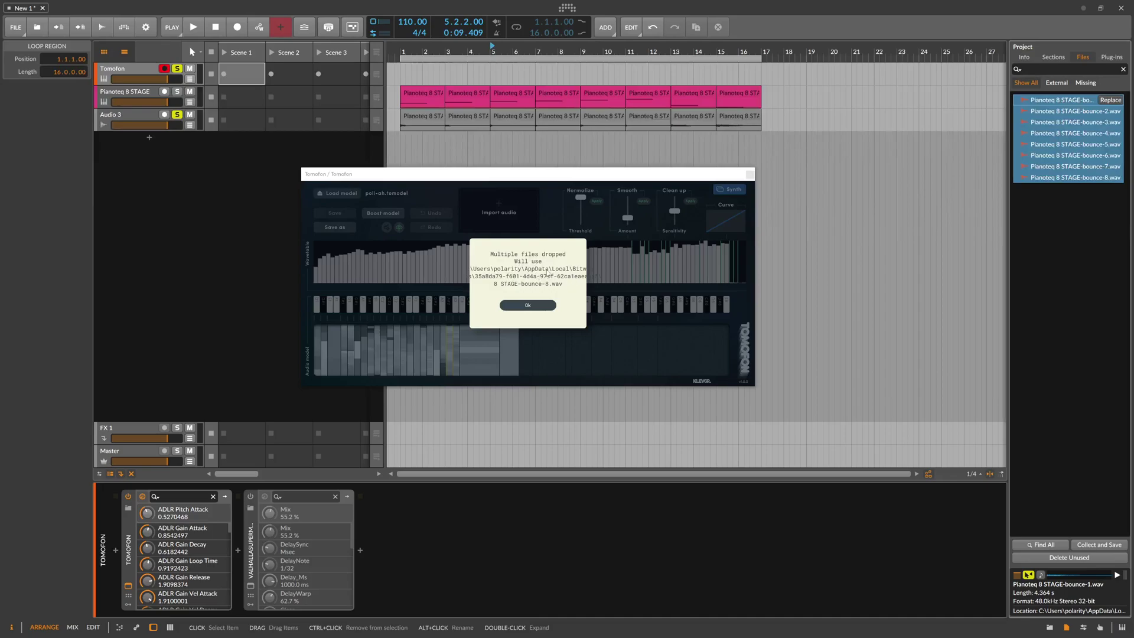
click(528, 306)
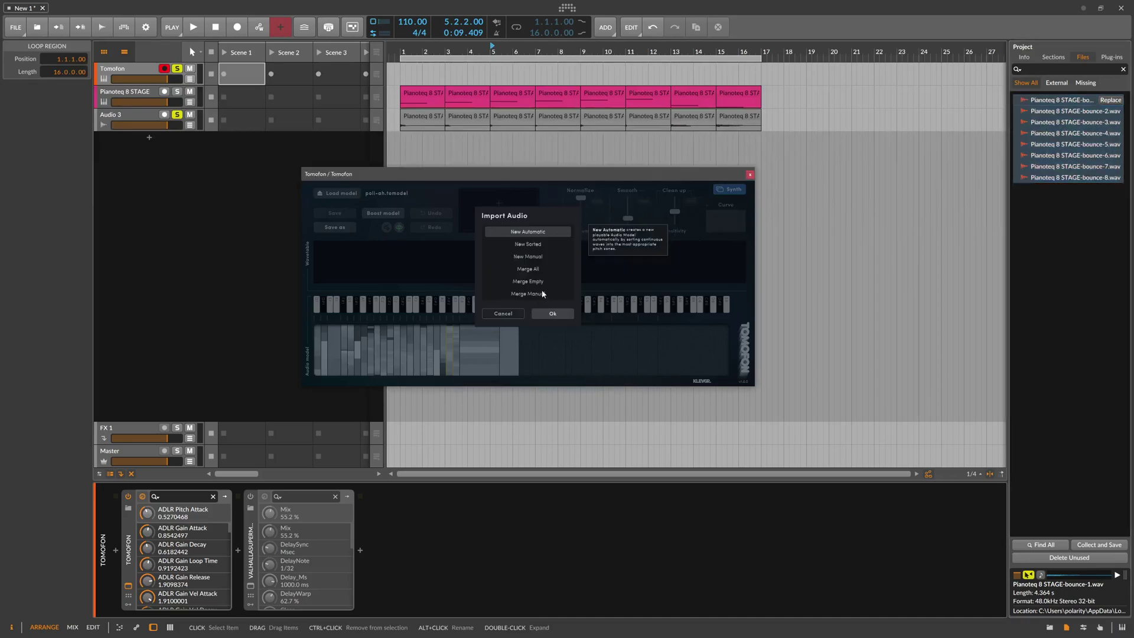
click(541, 243)
click(525, 234)
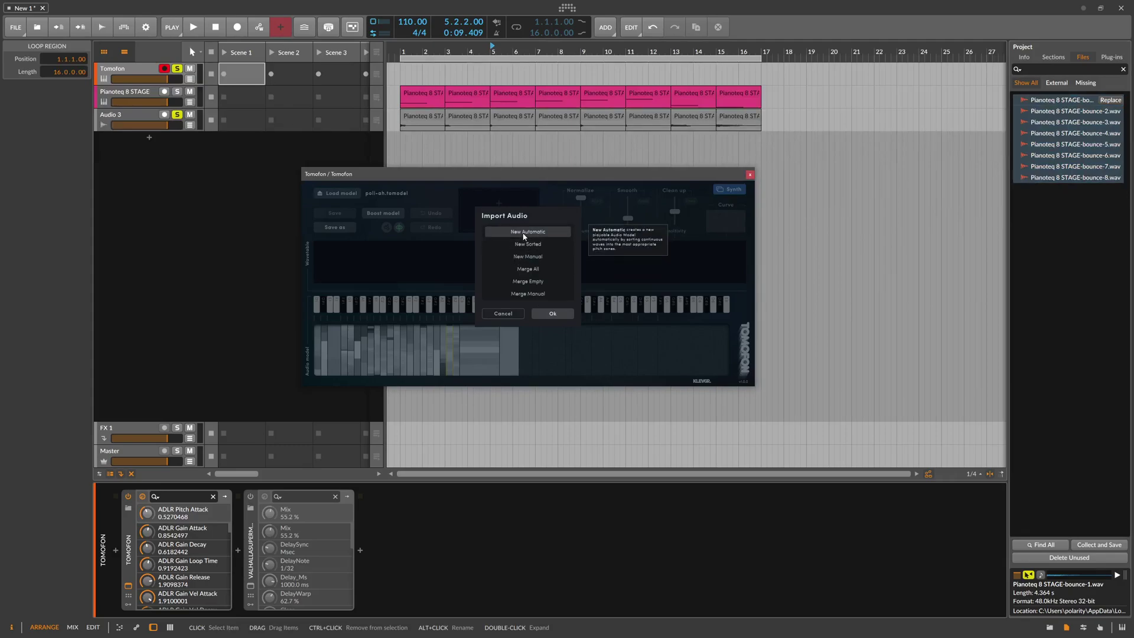
click(524, 244)
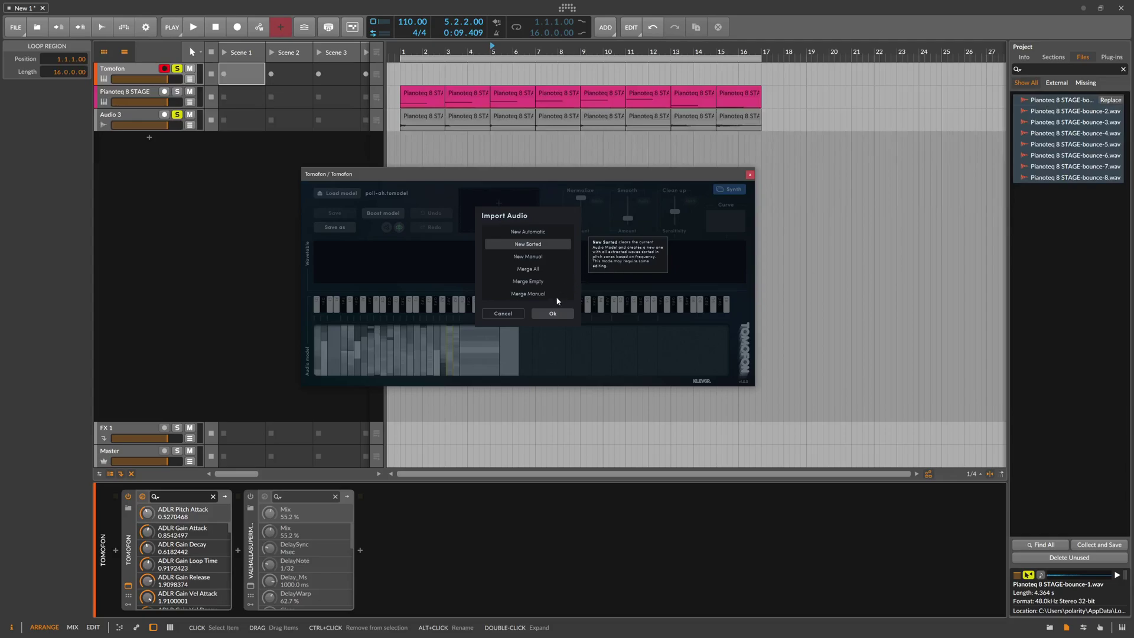
click(555, 313)
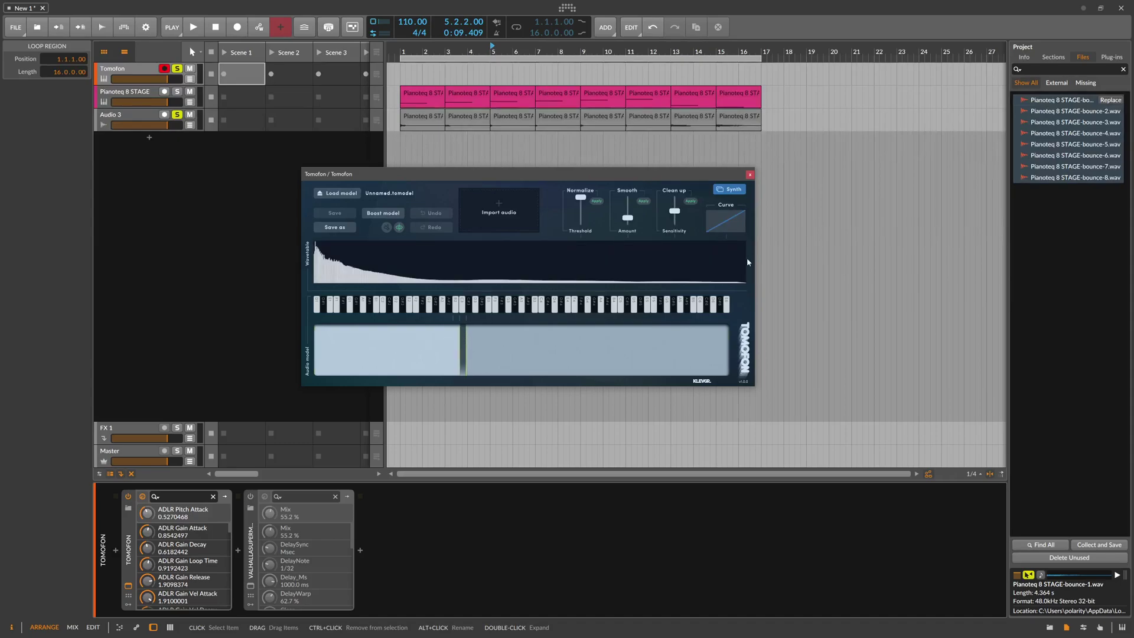
- Save the model and merge piano bounce-4, then bounce-5, into it
click(1047, 135)
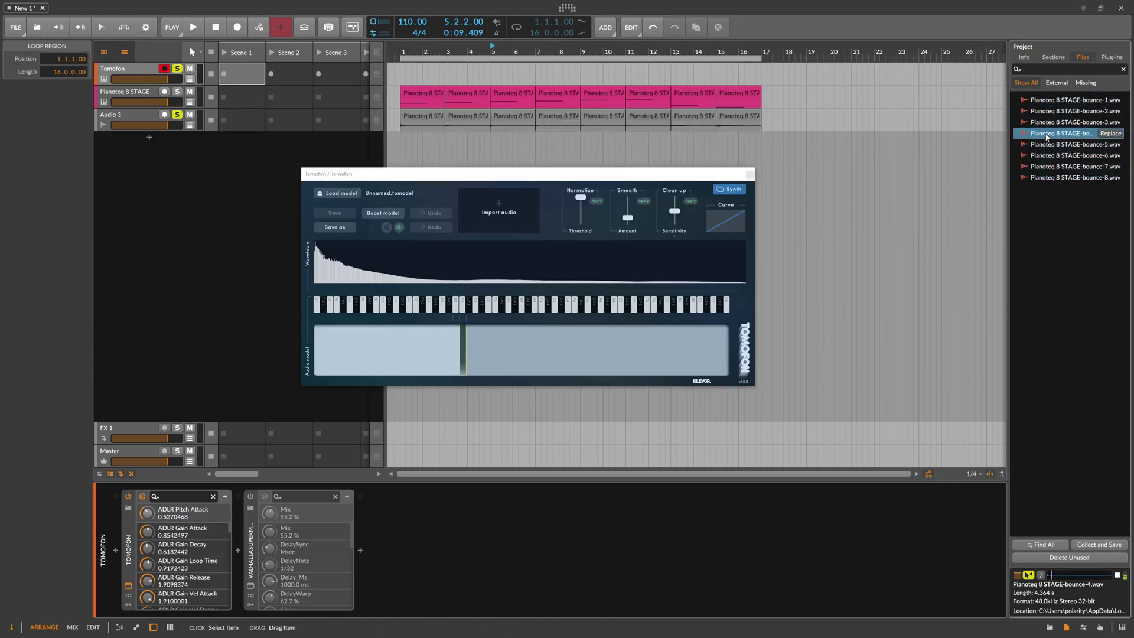
drag(1047, 136, 512, 225)
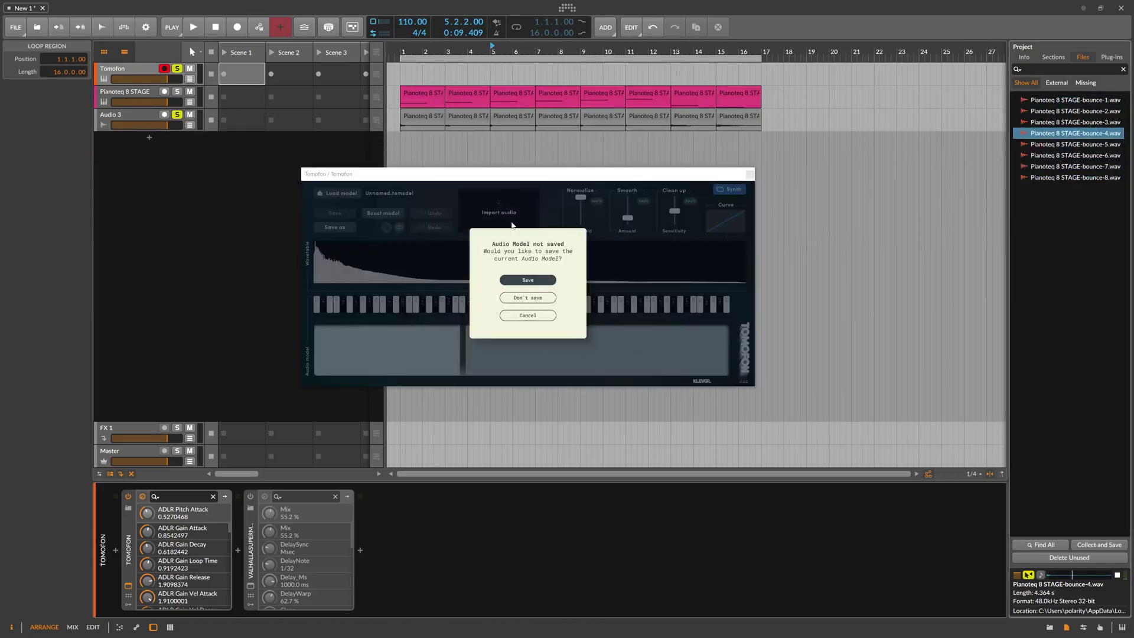
click(532, 280)
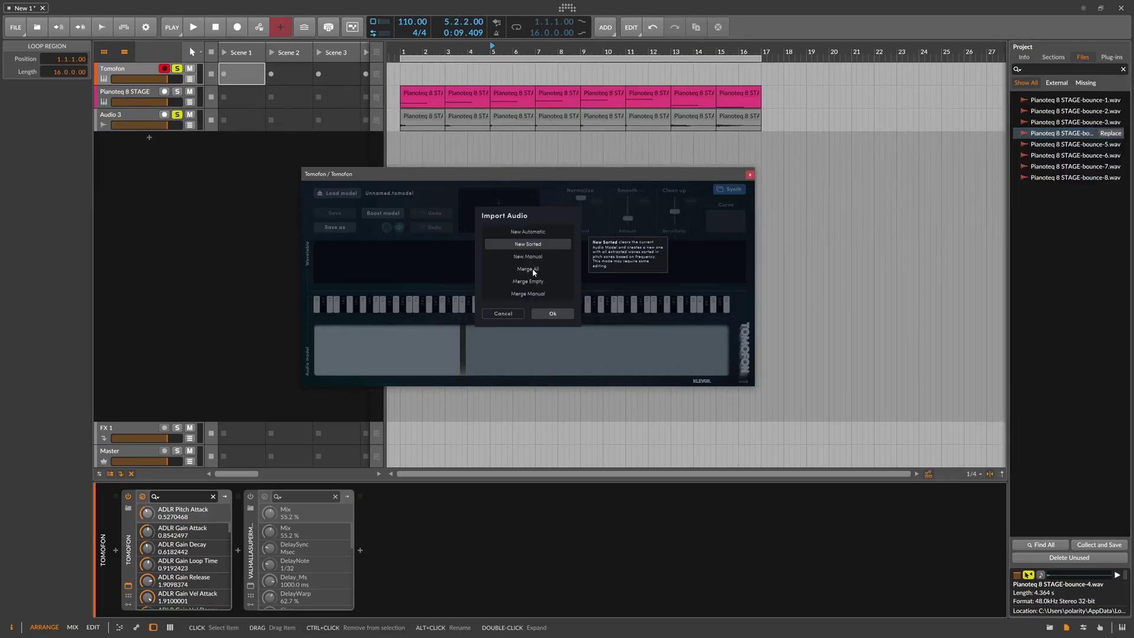
click(534, 268)
click(540, 313)
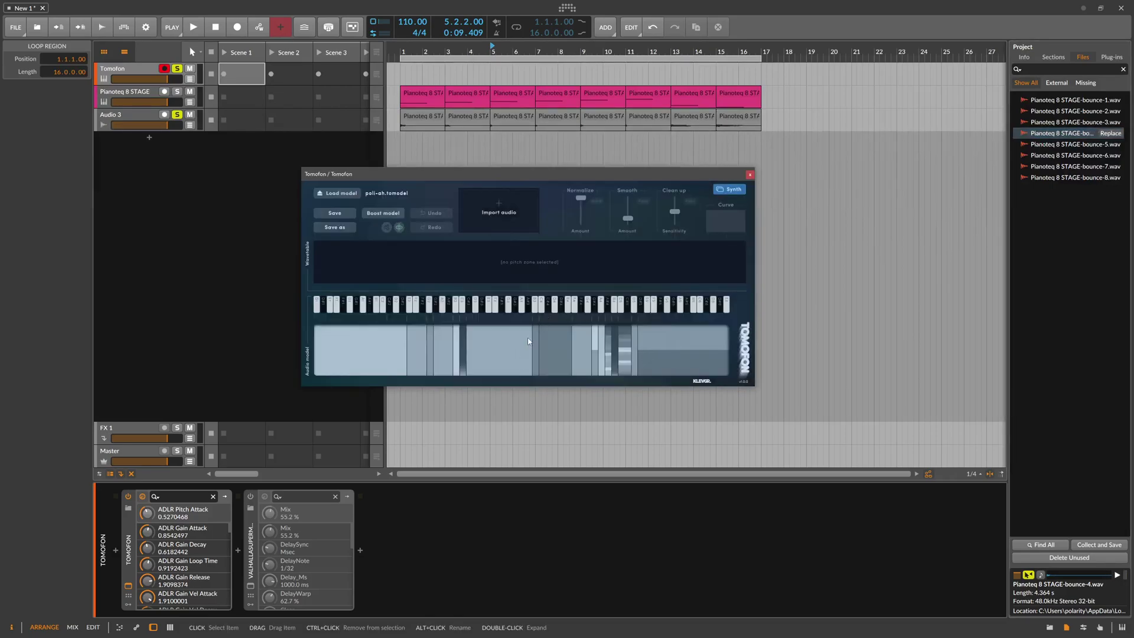
drag(1075, 144, 514, 228)
click(535, 296)
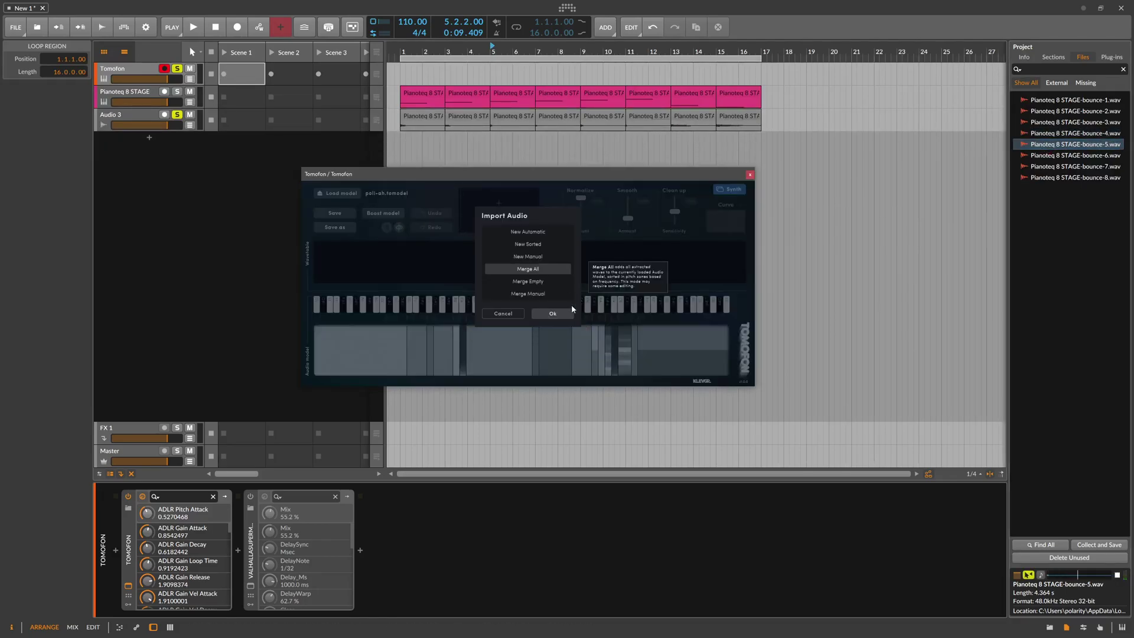
click(553, 314)
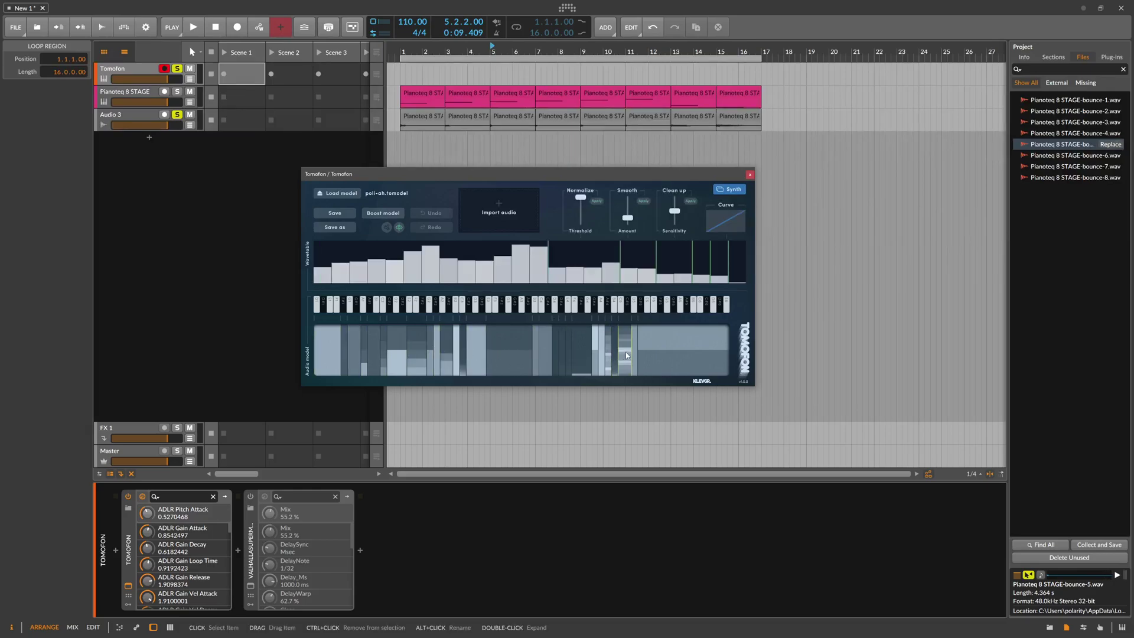
- Merge bounce-7 and bounce-4 into the model, saving before each import
click(1049, 168)
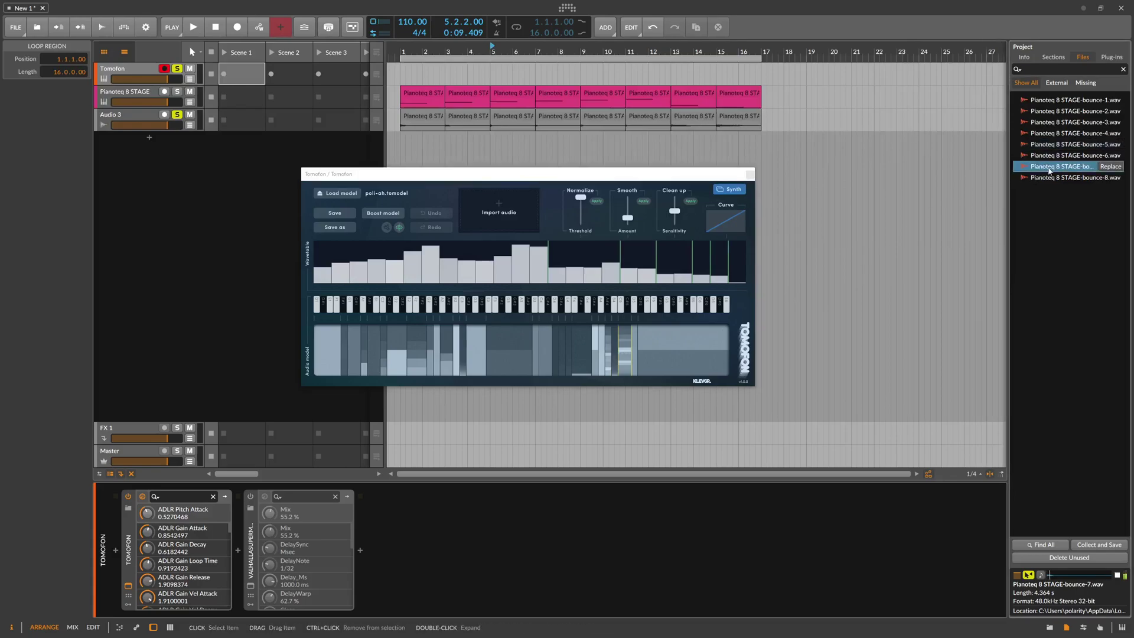
drag(1049, 170, 498, 225)
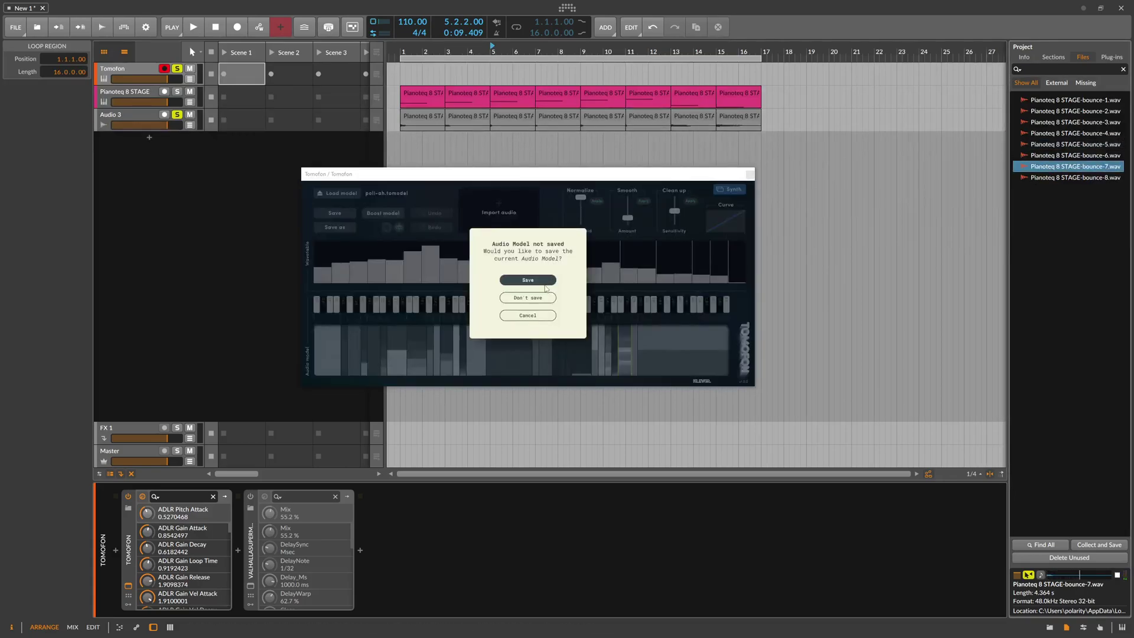
click(525, 297)
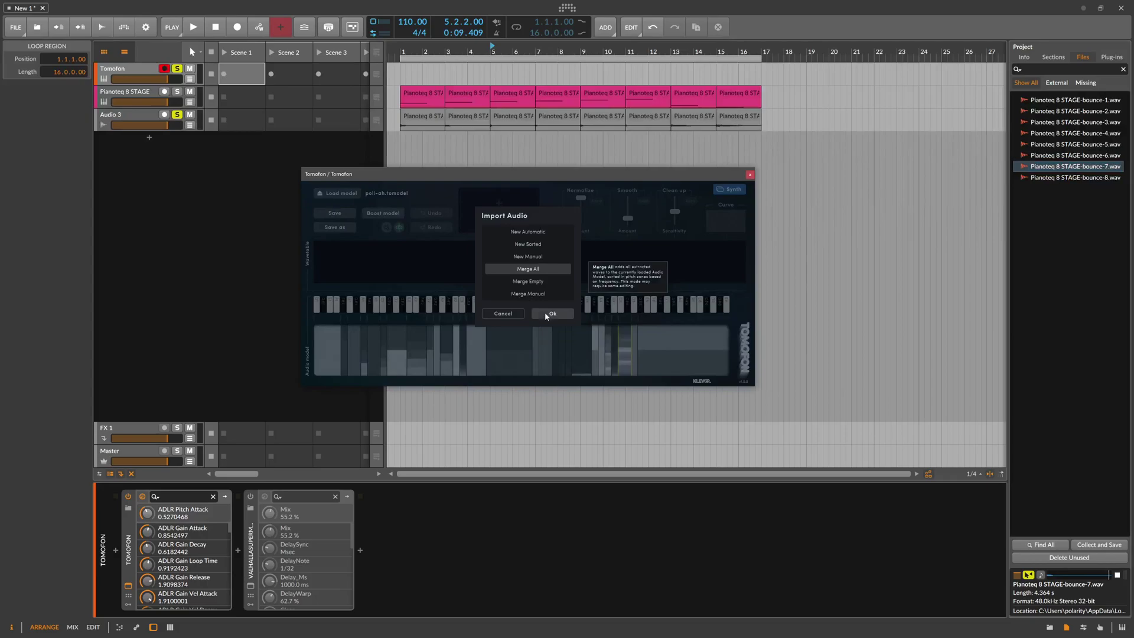
click(545, 312)
drag(1063, 133, 519, 223)
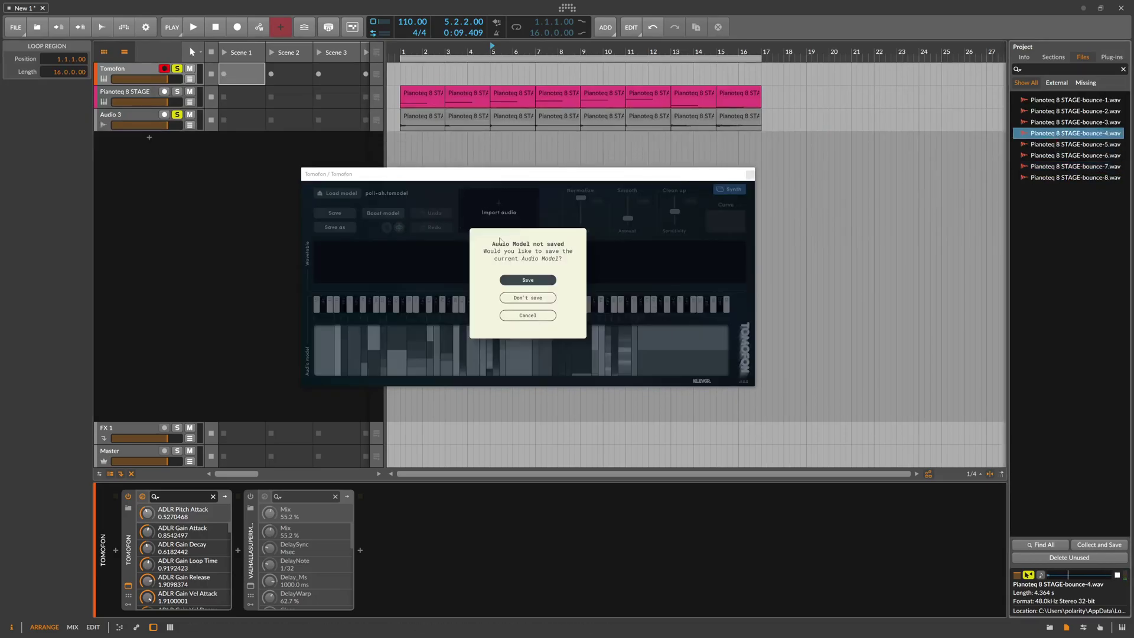
click(524, 273)
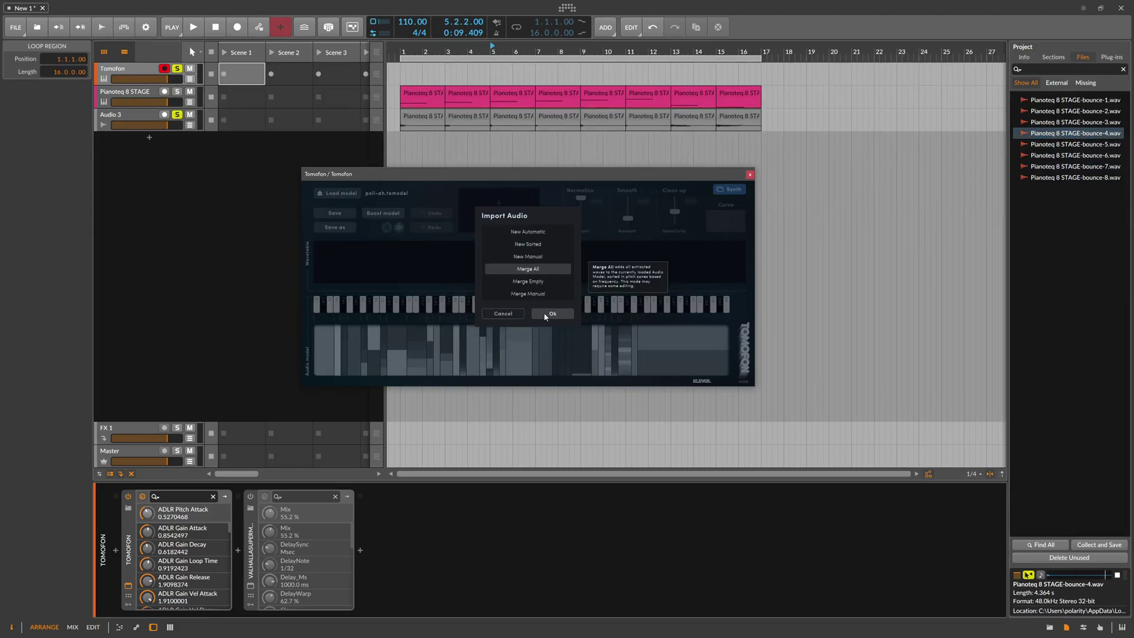
click(545, 315)
drag(502, 175, 498, 171)
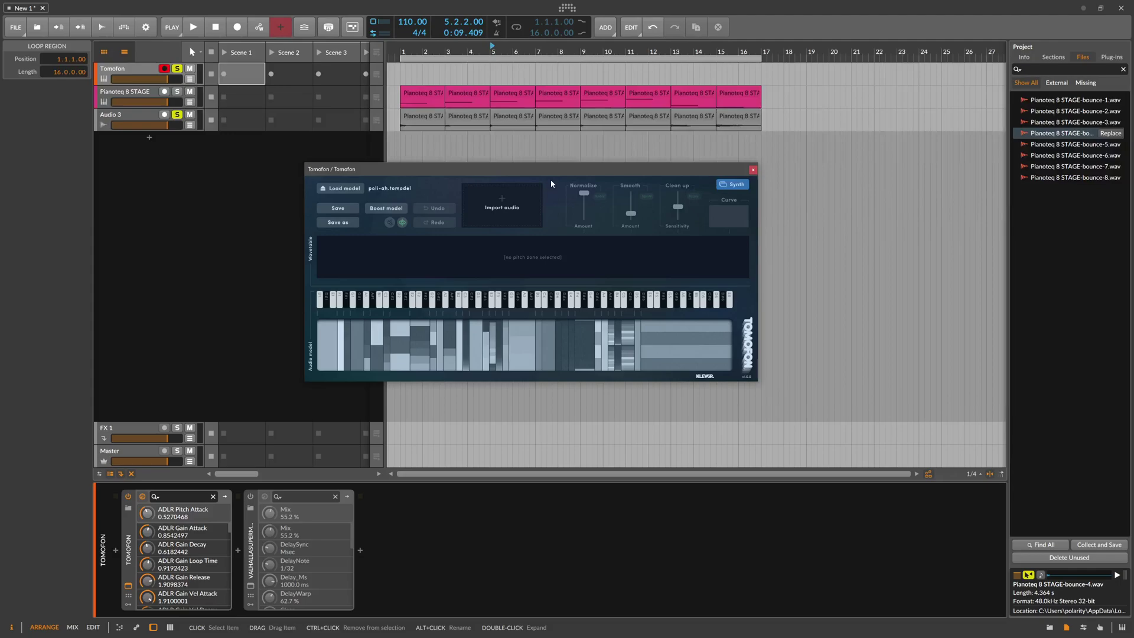
- Nudge the Tomofon window up and right, then refocus the main project window
drag(545, 176, 557, 166)
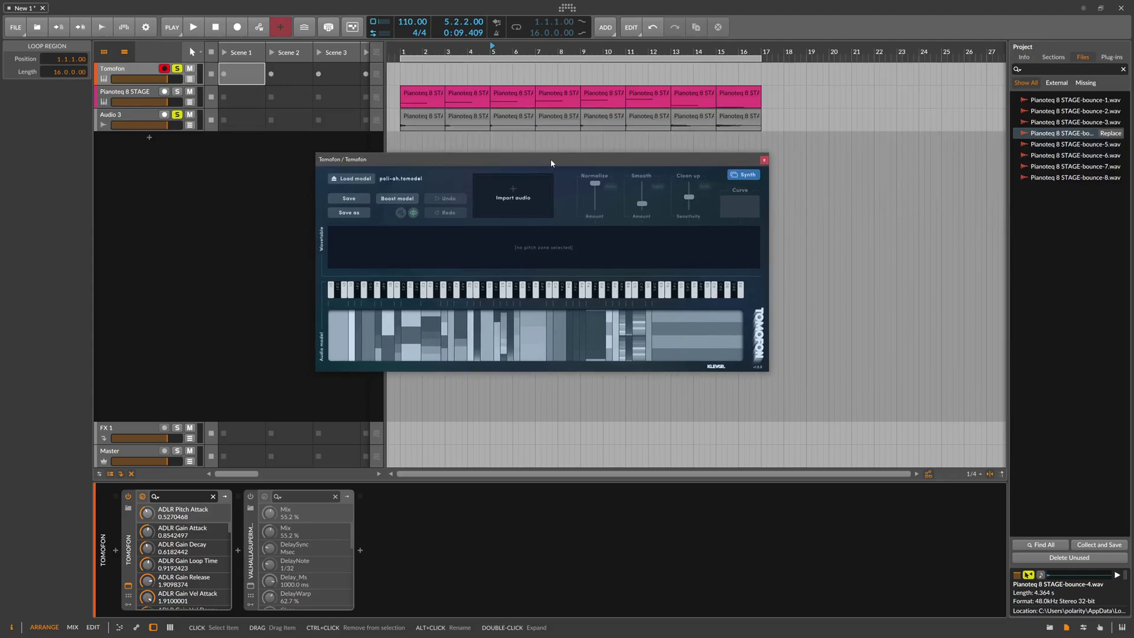
drag(551, 160, 574, 161)
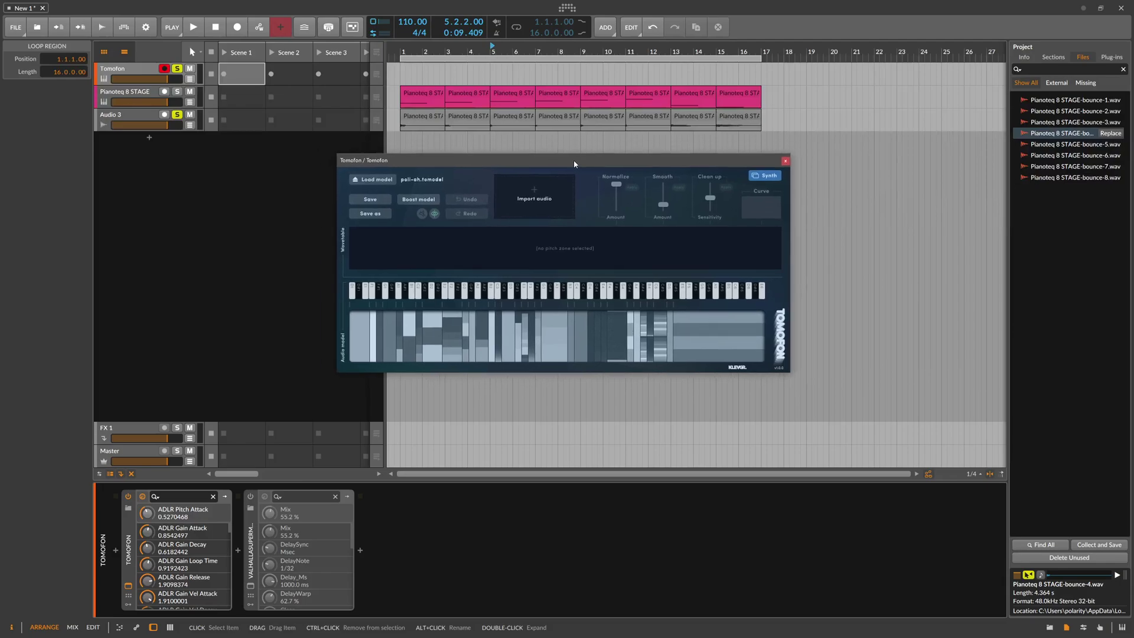
drag(573, 161, 576, 143)
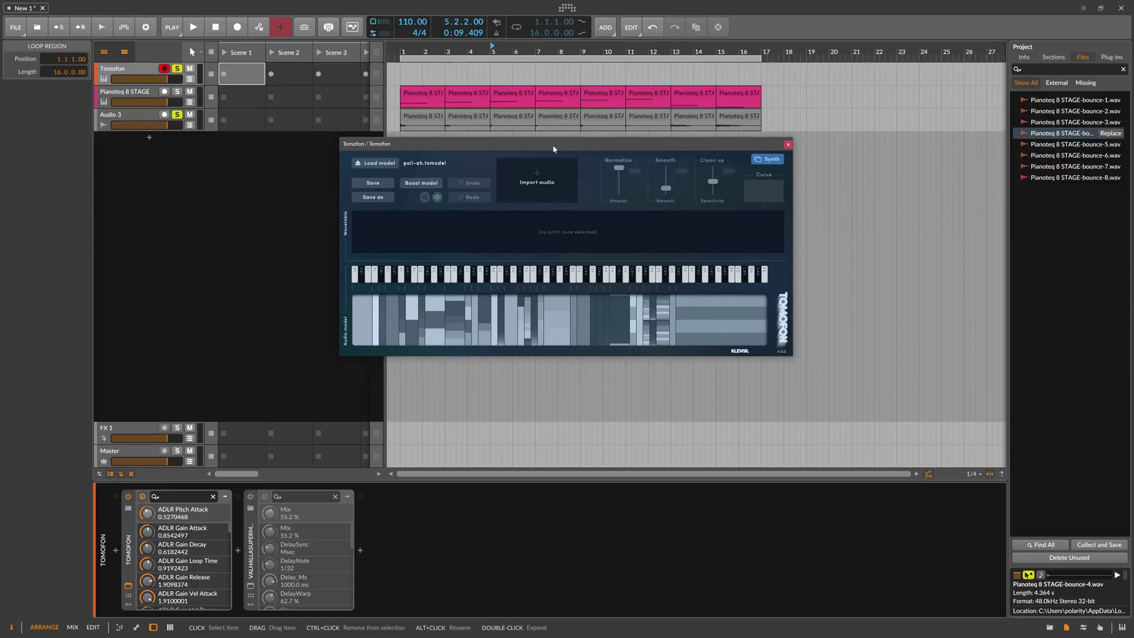
drag(554, 149, 557, 151)
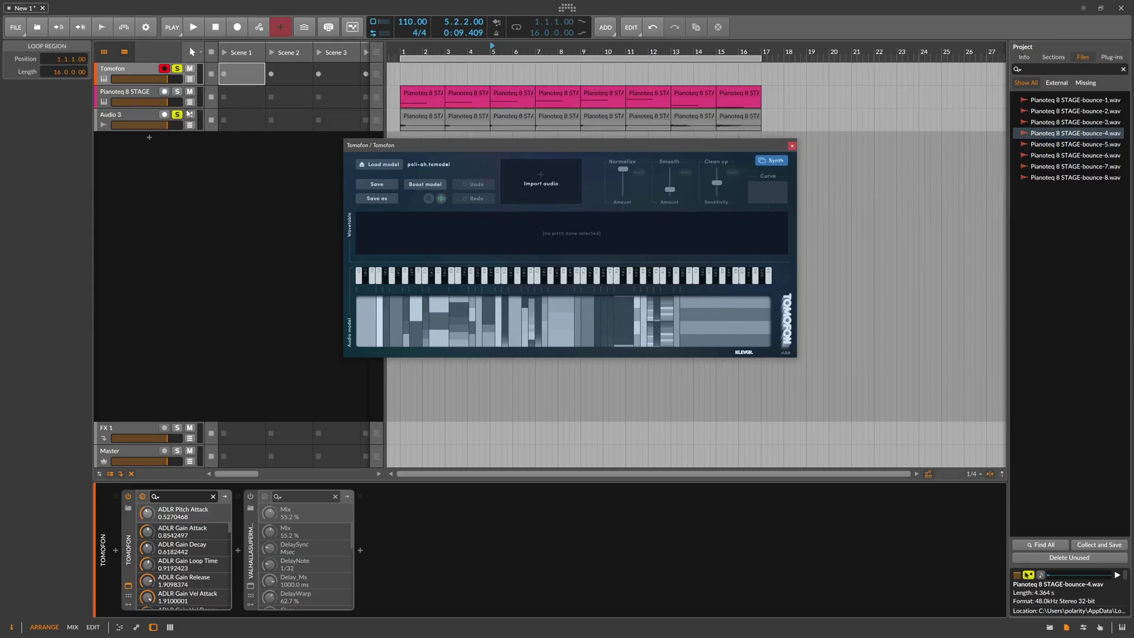
click(171, 83)
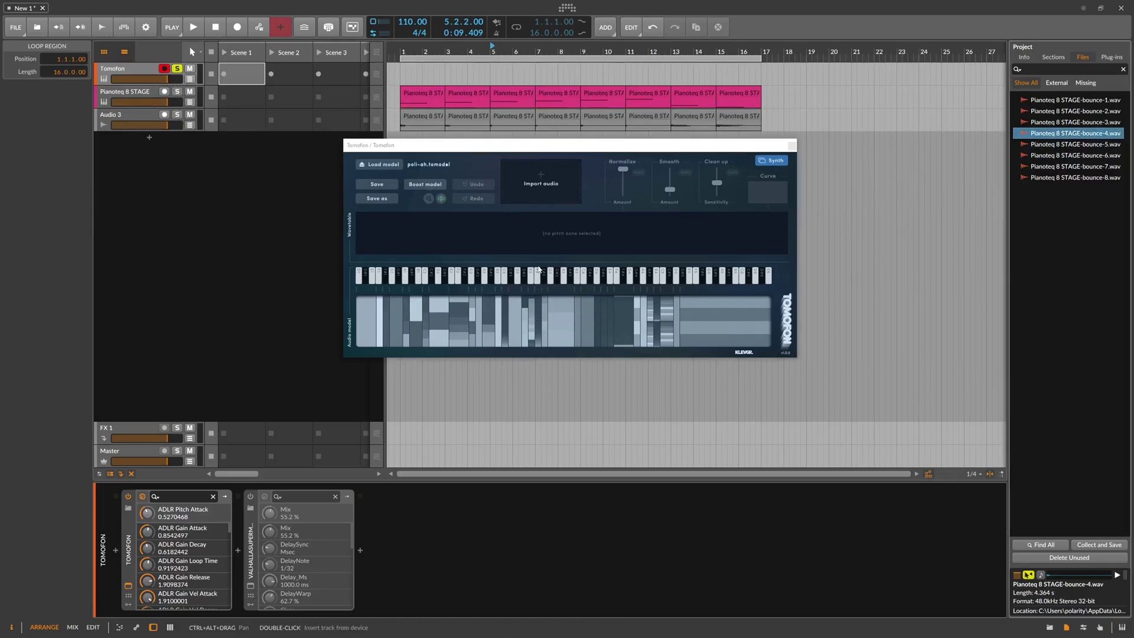
- Normalize a selected pitch zone's wavetable, then select another zone
click(516, 307)
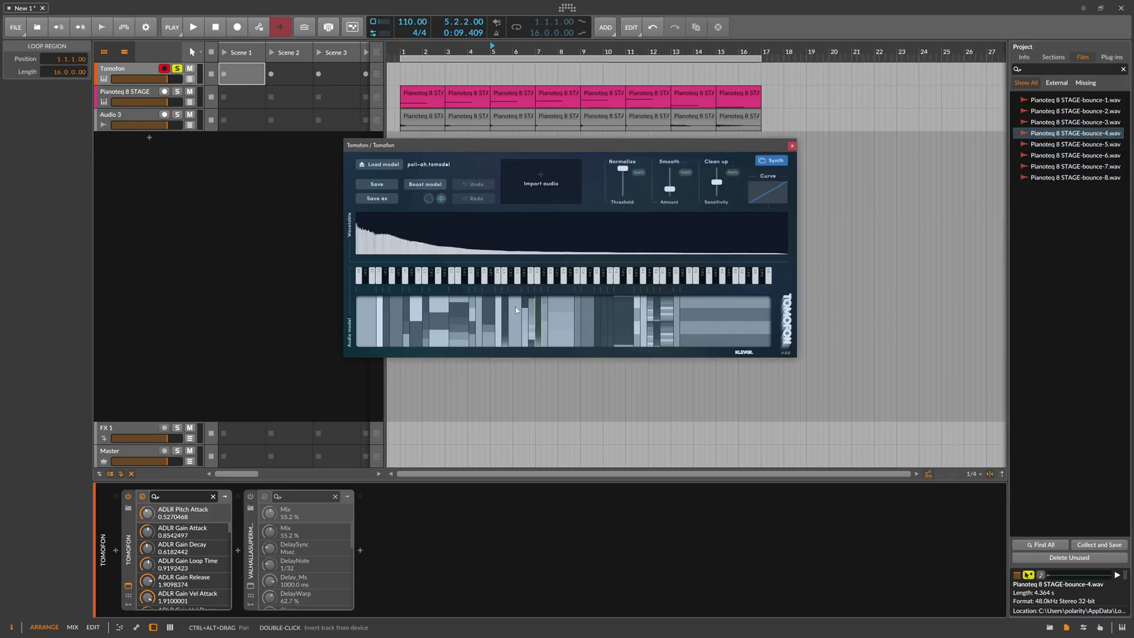
click(639, 173)
click(472, 317)
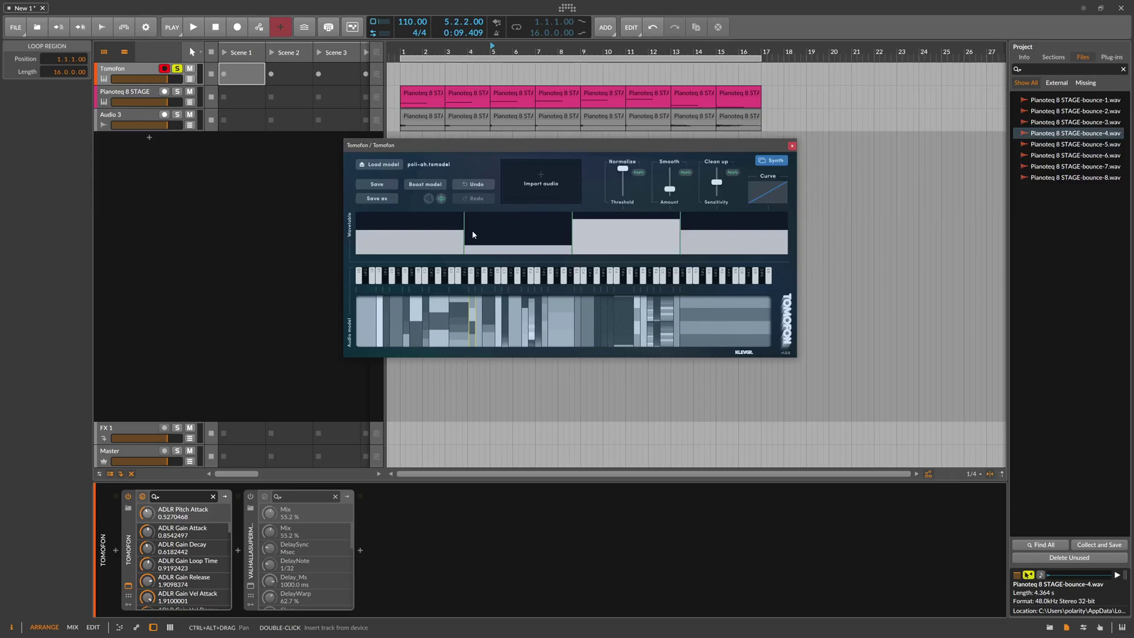
- Save the model as poli-piano.tomodel, overwriting the existing file
click(384, 199)
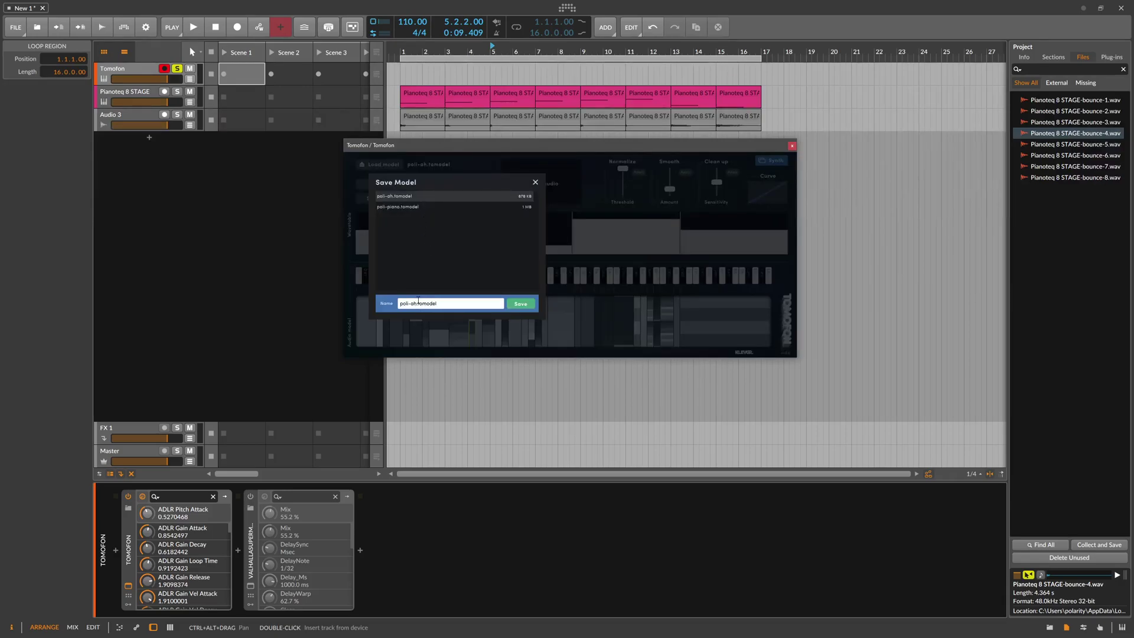
click(408, 210)
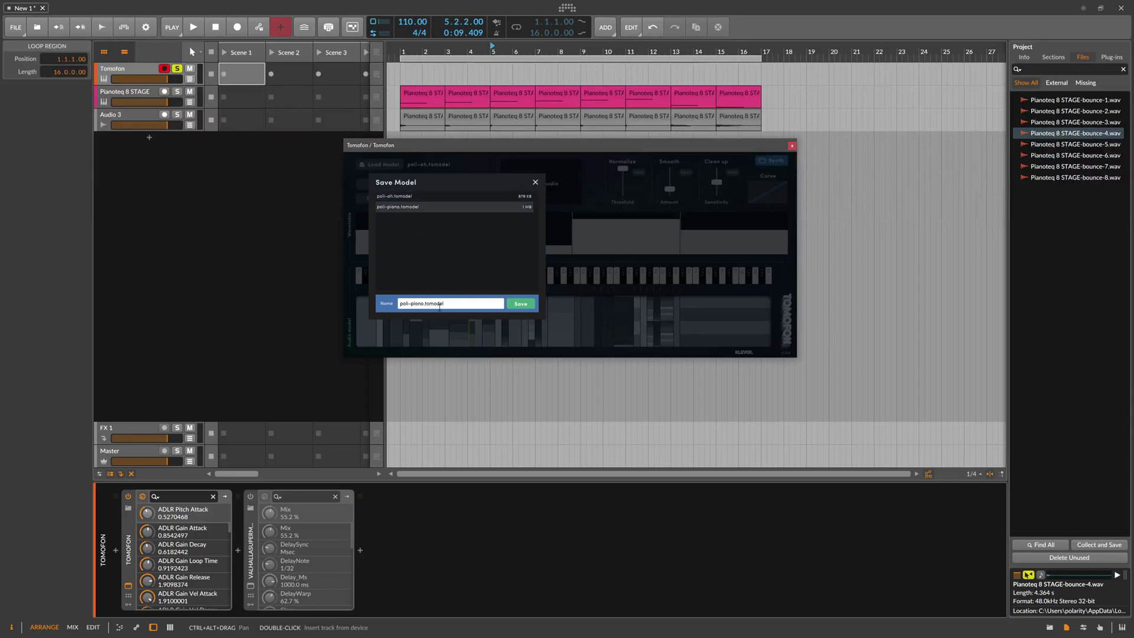
click(521, 304)
- Confirm overwriting the saved model, then add a bump to Tomofon's pitch envelope near the loop point
click(569, 258)
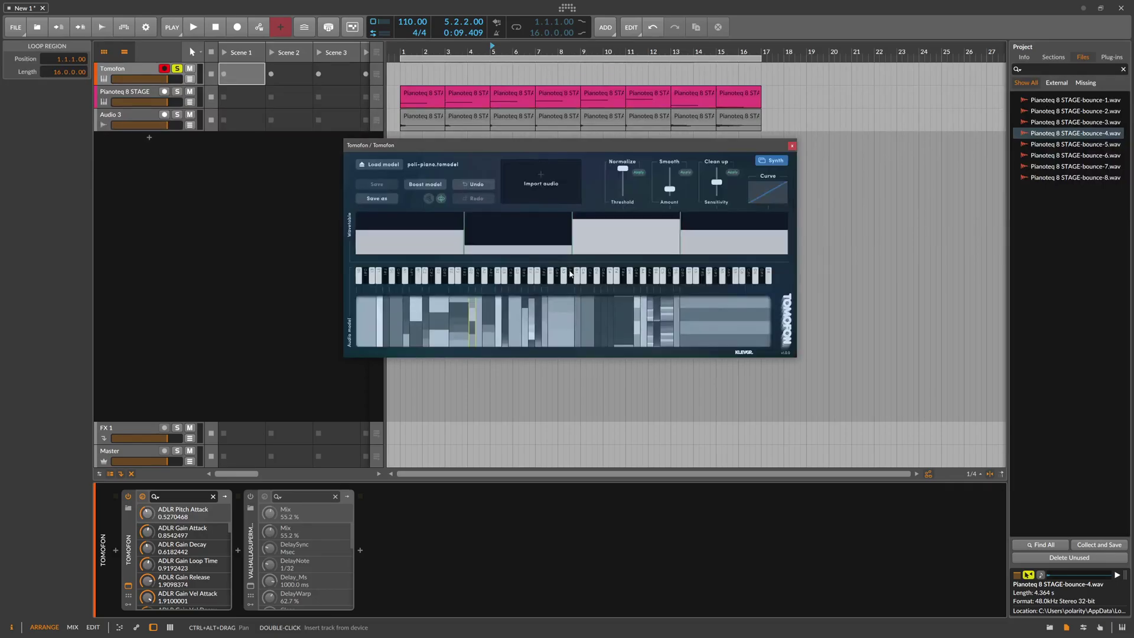
click(775, 162)
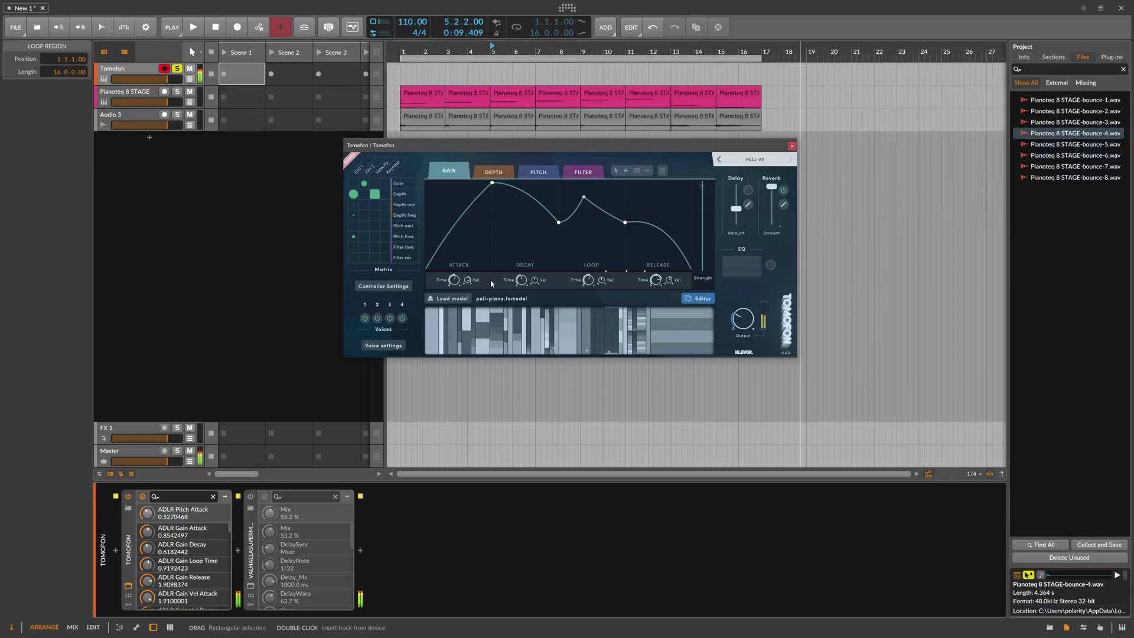
click(534, 172)
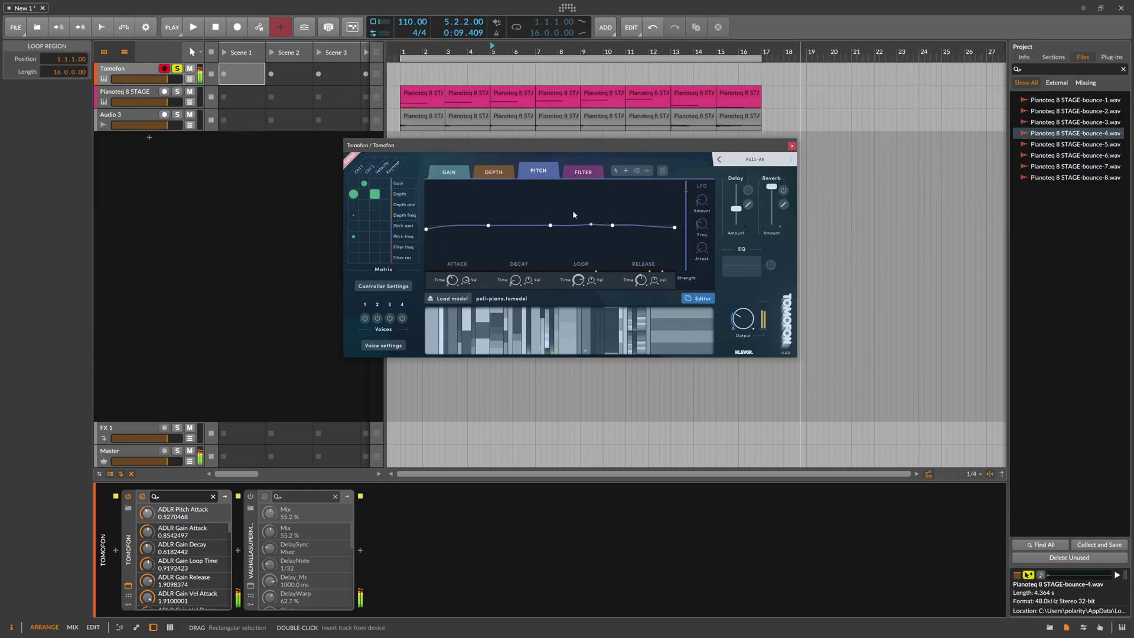
mouse_move(592, 225)
mouse_down()
mouse_move(584, 217)
mouse_move(598, 229)
mouse_up()
click(450, 172)
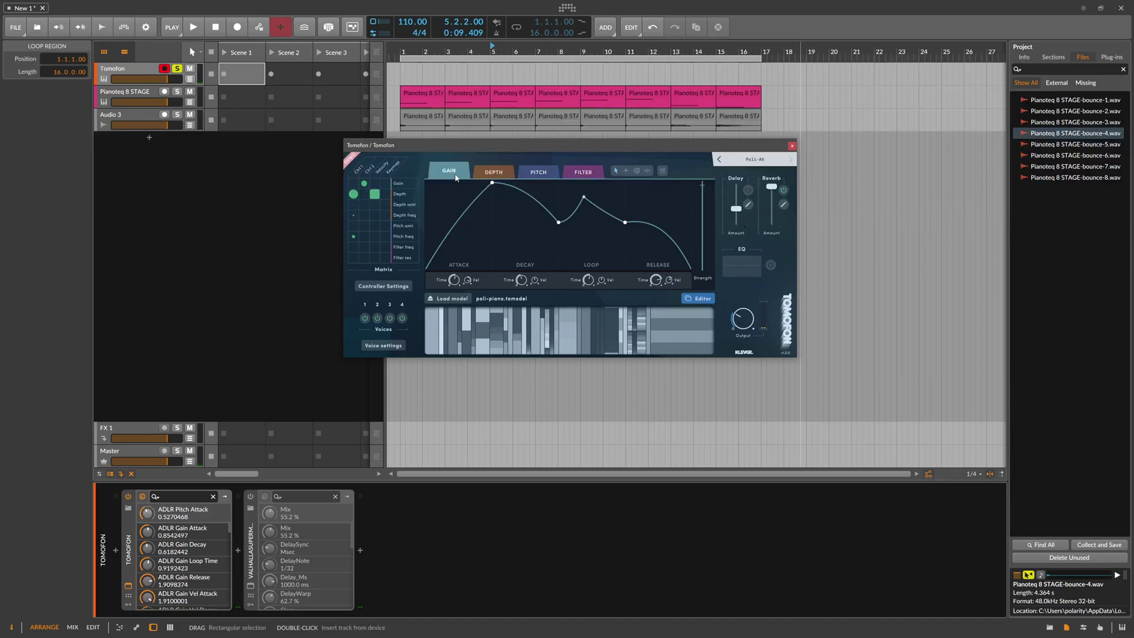
- Shape Tomofon's depth envelope to start near the top and dip to the bottom after the attack
click(489, 173)
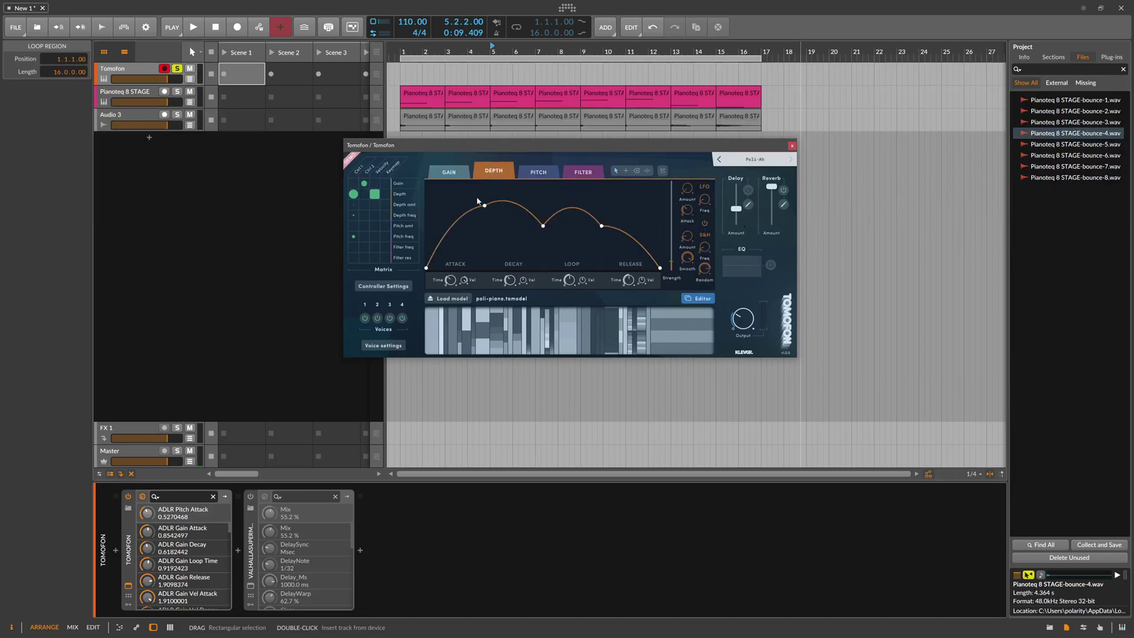
drag(487, 206, 484, 183)
drag(464, 223, 469, 277)
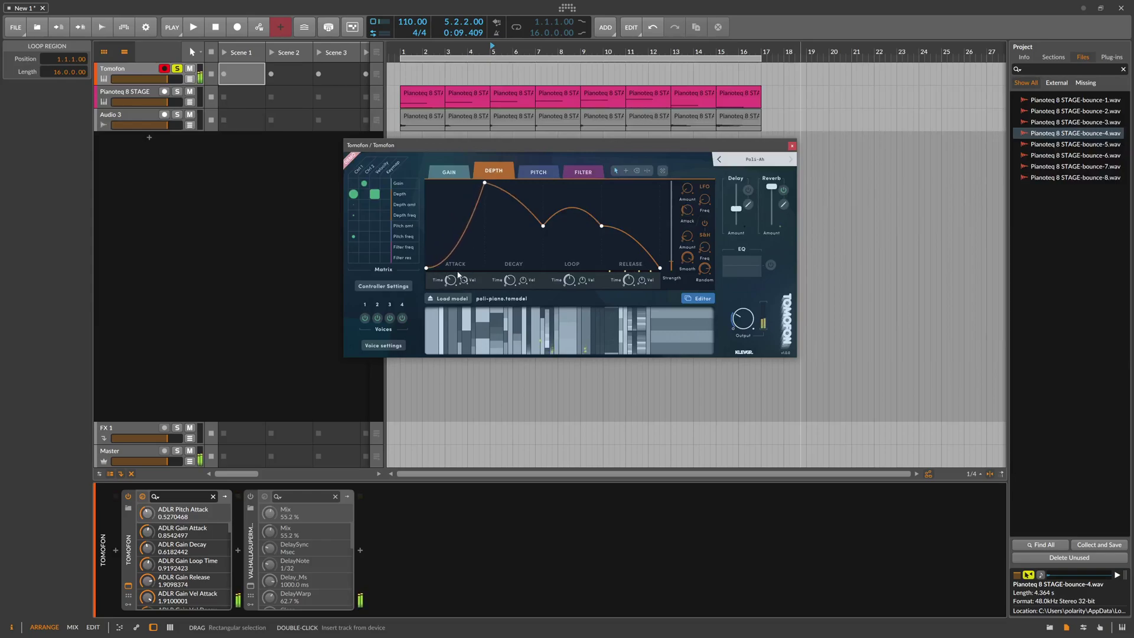
drag(426, 267, 485, 263)
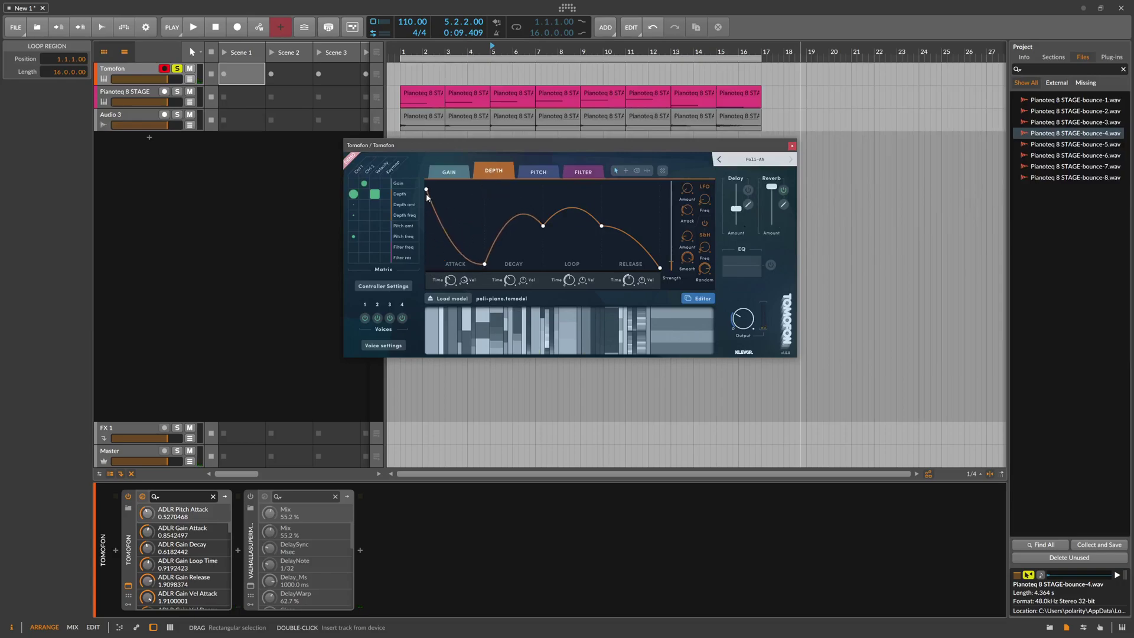
drag(426, 189, 428, 183)
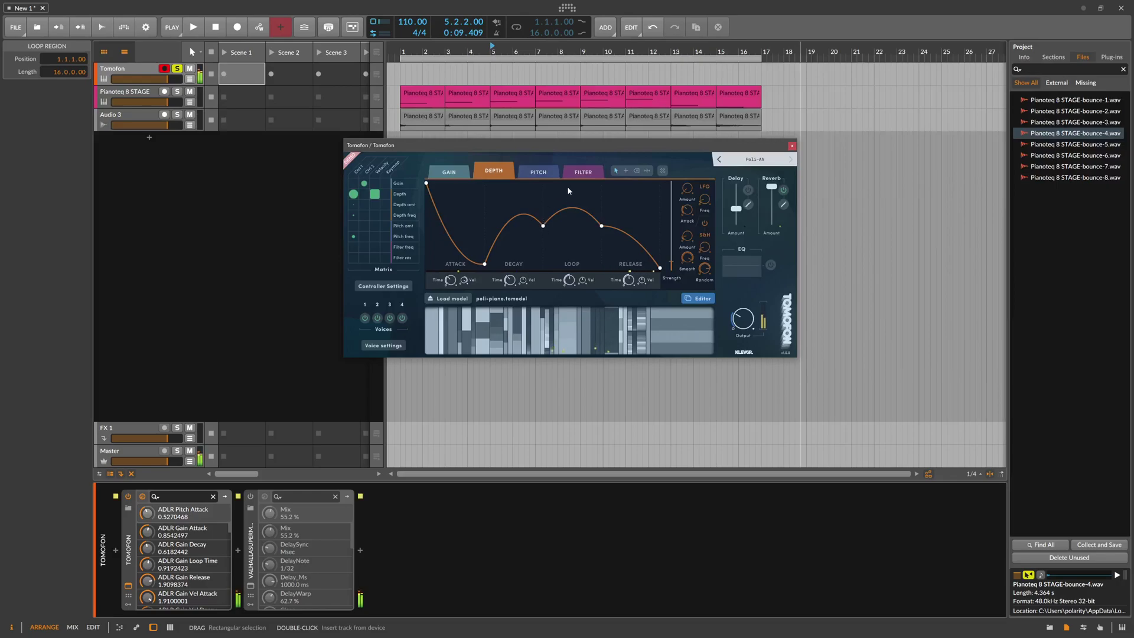
click(404, 345)
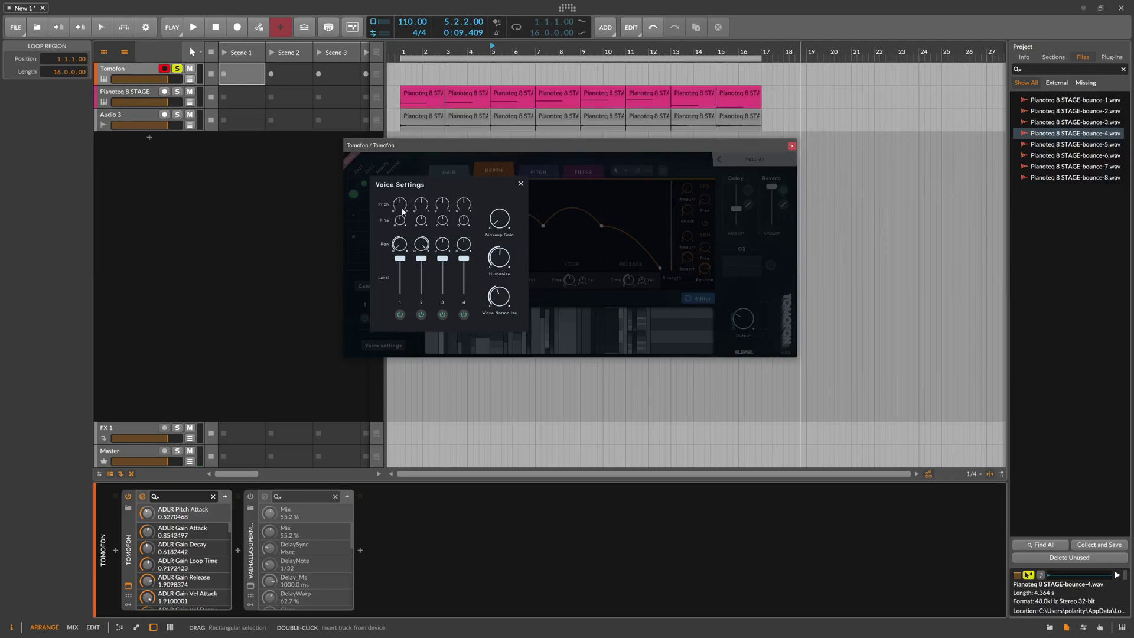
- Fine-tune voice 2 up to 2 cents and raise Wave normalize to 0.5549998
mouse_move(424, 225)
scroll(424, 225, up, 1)
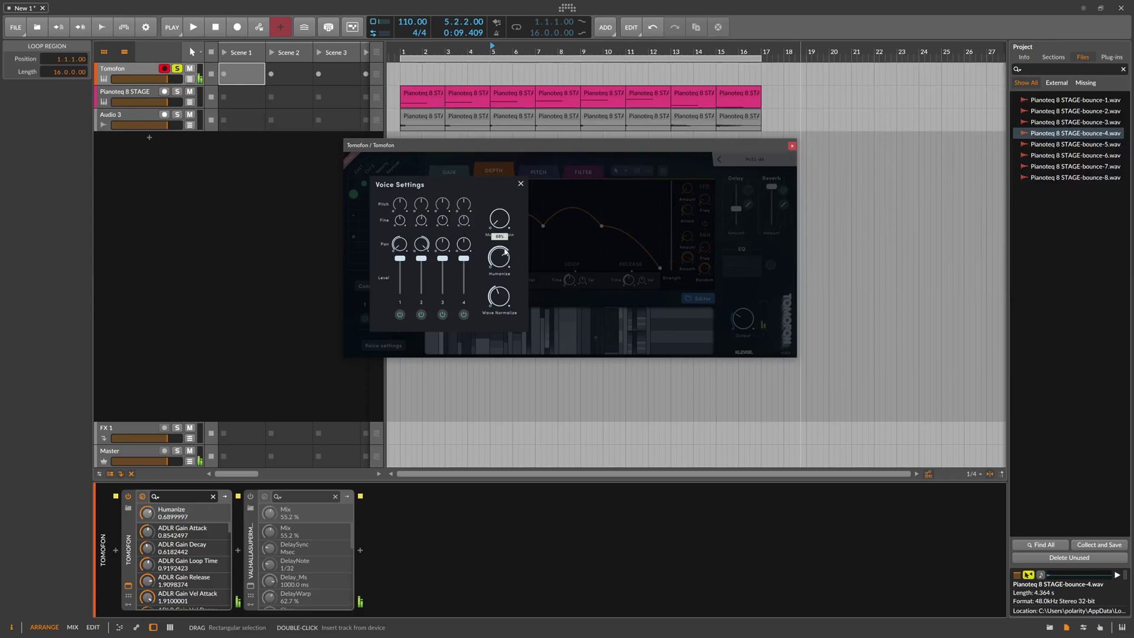
mouse_move(506, 293)
scroll(505, 293, up, 2)
mouse_move(506, 218)
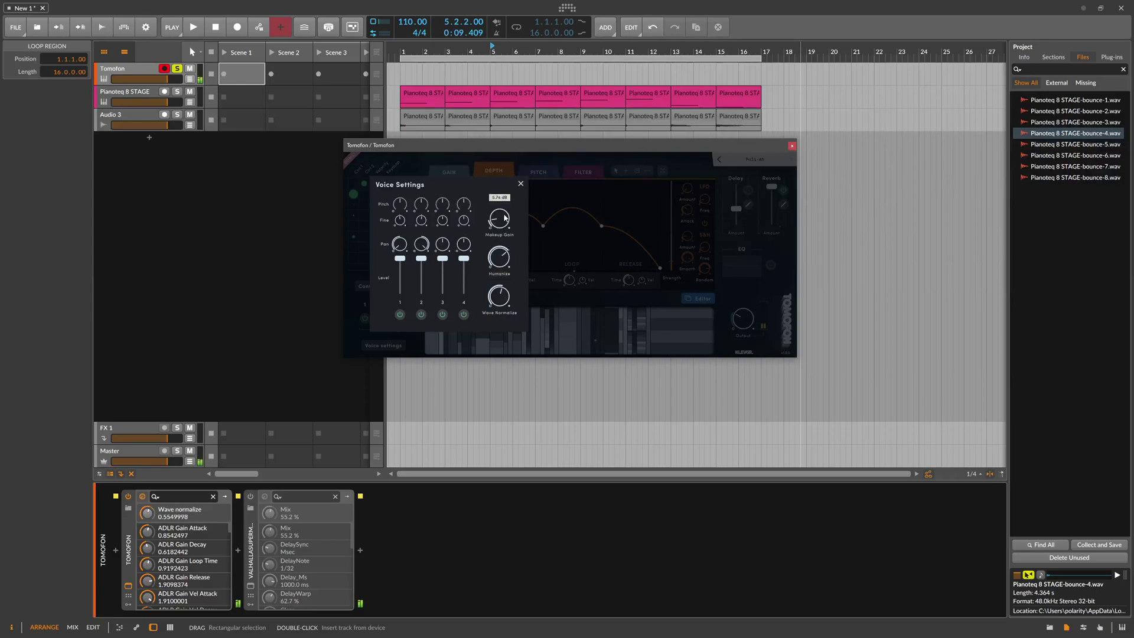
click(521, 183)
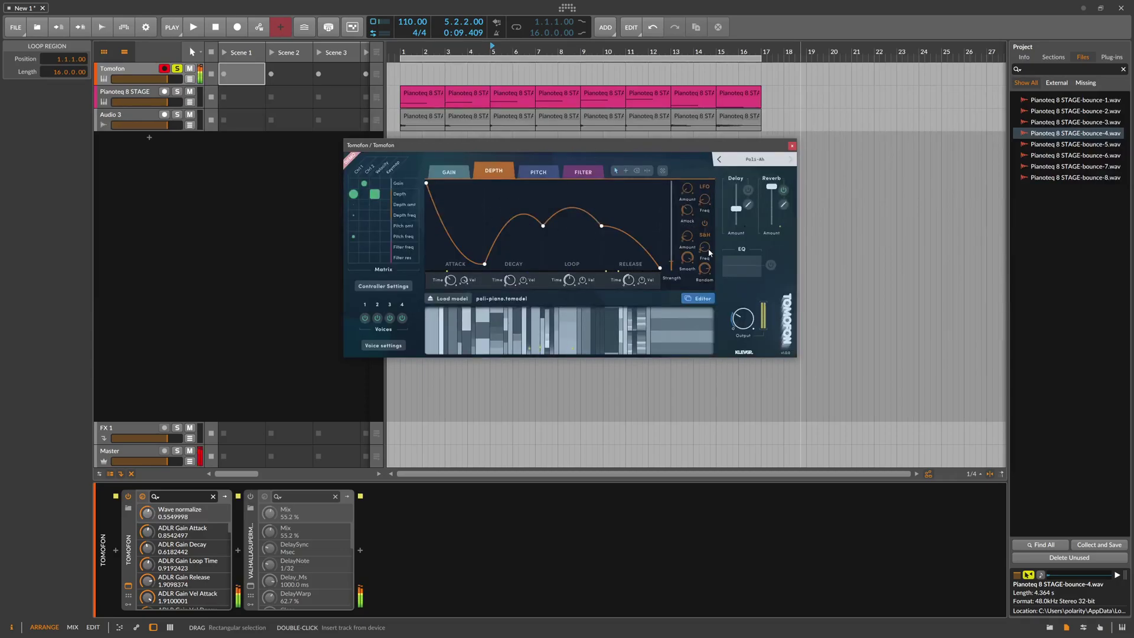
- Lower Tomofon's Output Gain to 0.2750015 and briefly inspect its built-in reverb settings
scroll(745, 322, down, 2)
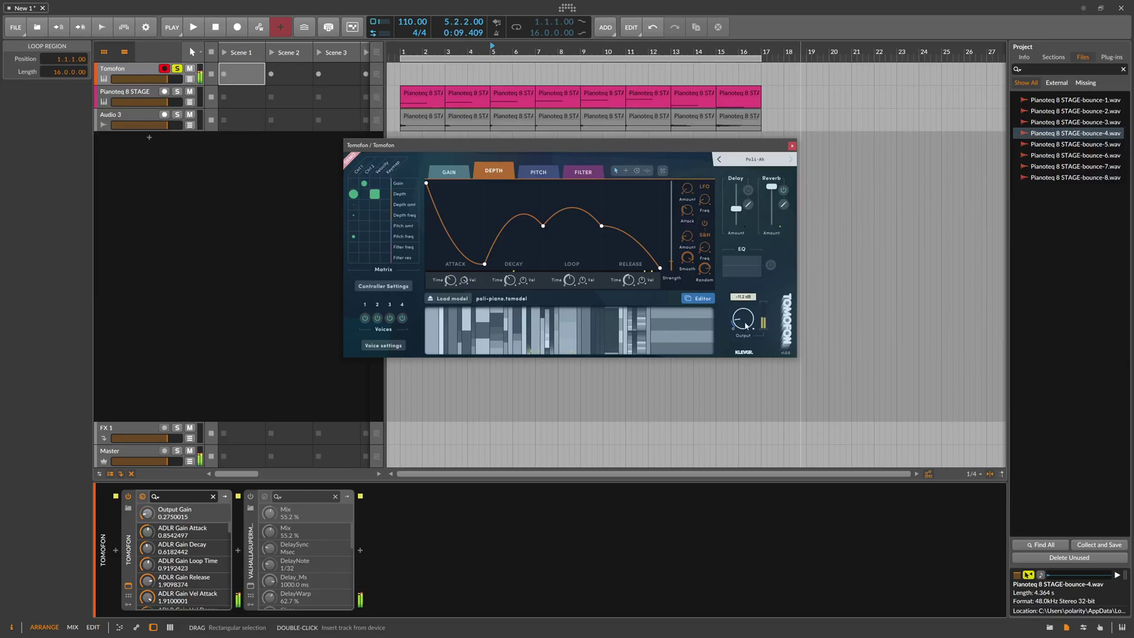
click(784, 204)
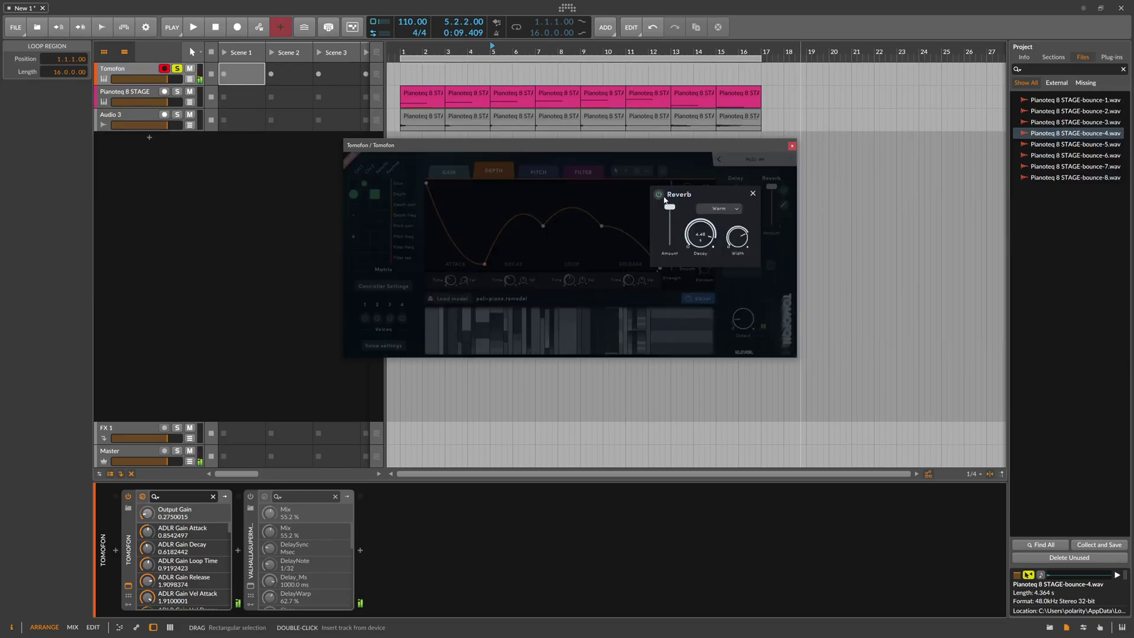
click(753, 194)
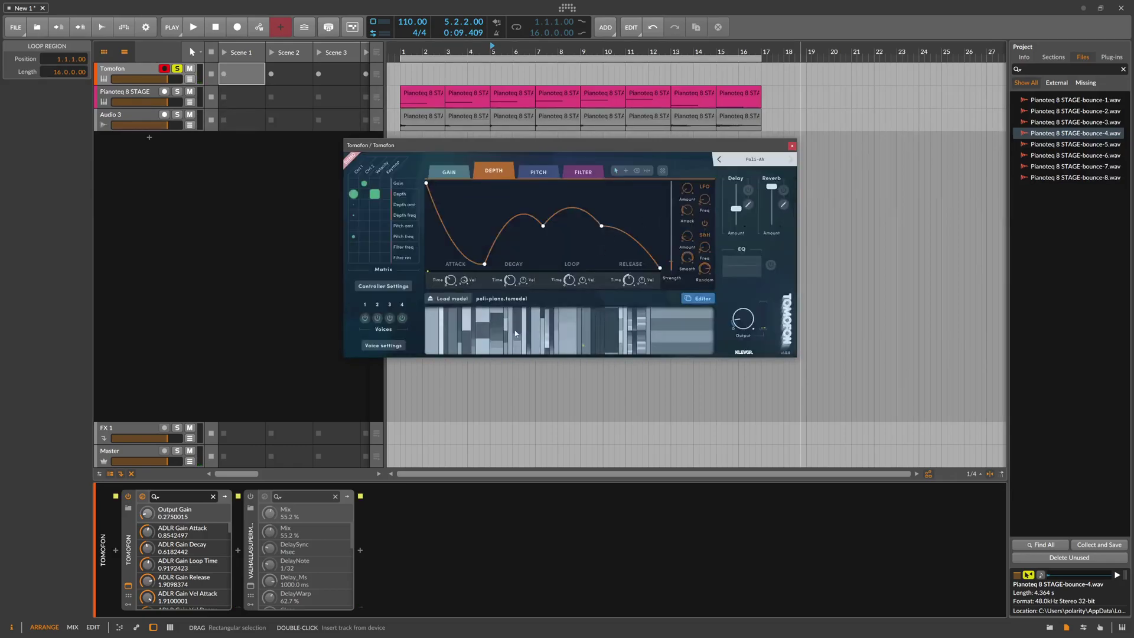
- Open the Valhalla Supermassive plug-in window and set its Mix to 56.4 %
click(253, 591)
click(252, 588)
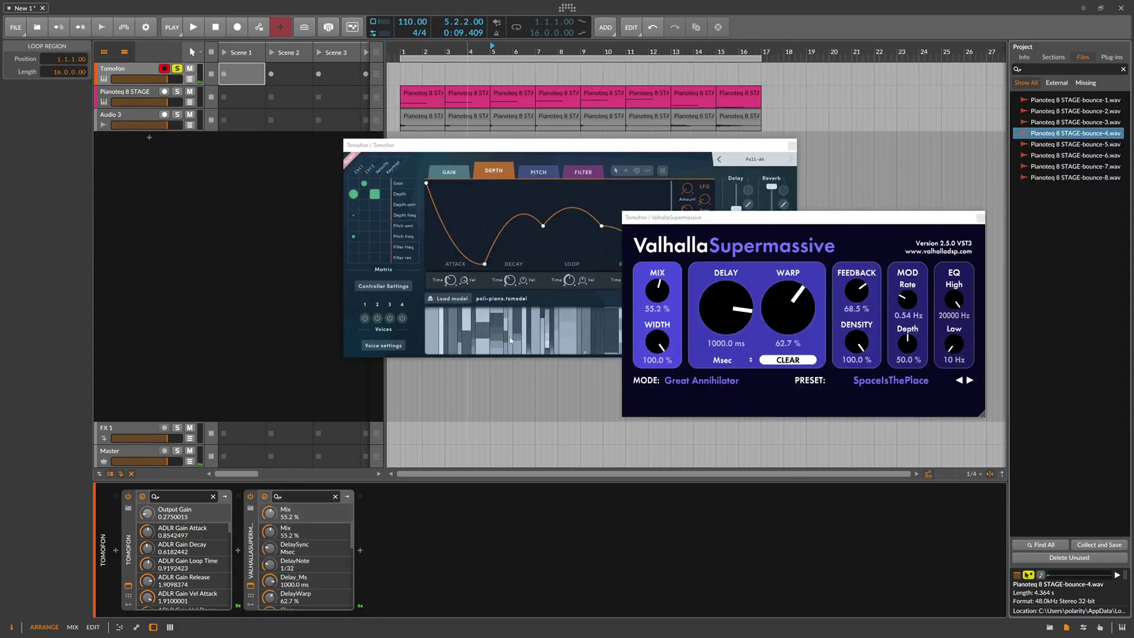
drag(708, 223, 689, 296)
scroll(638, 362, up, 1)
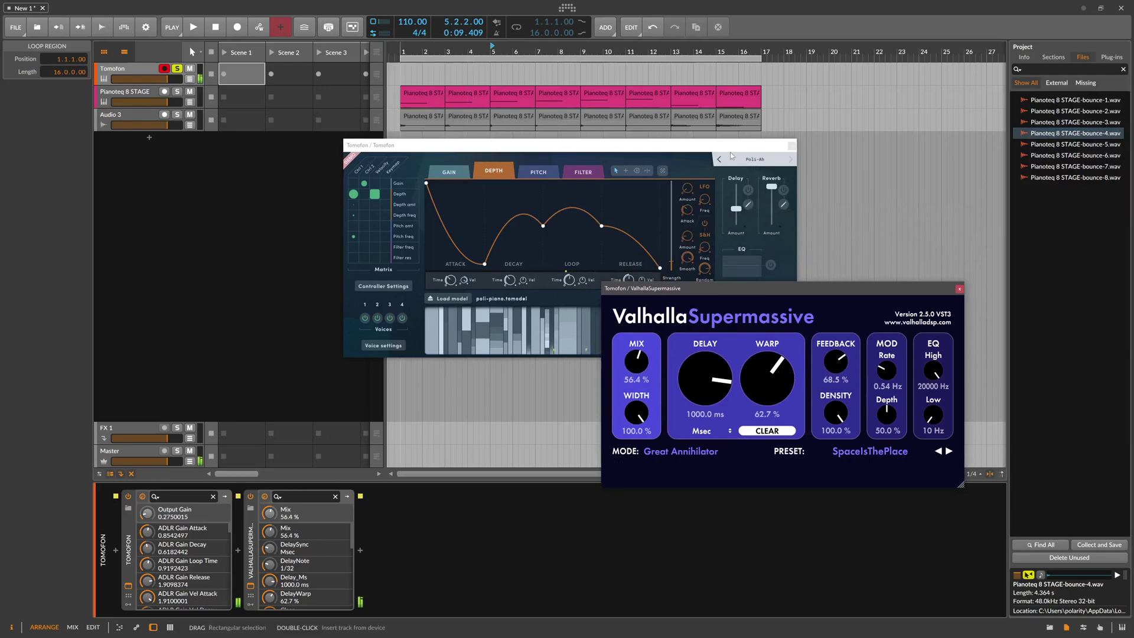
- Raise Tomofon's Output Gain to 0.6200012 and turn Valhalla's Feedback down to 0.0 %
drag(731, 150, 626, 92)
scroll(637, 268, up, 3)
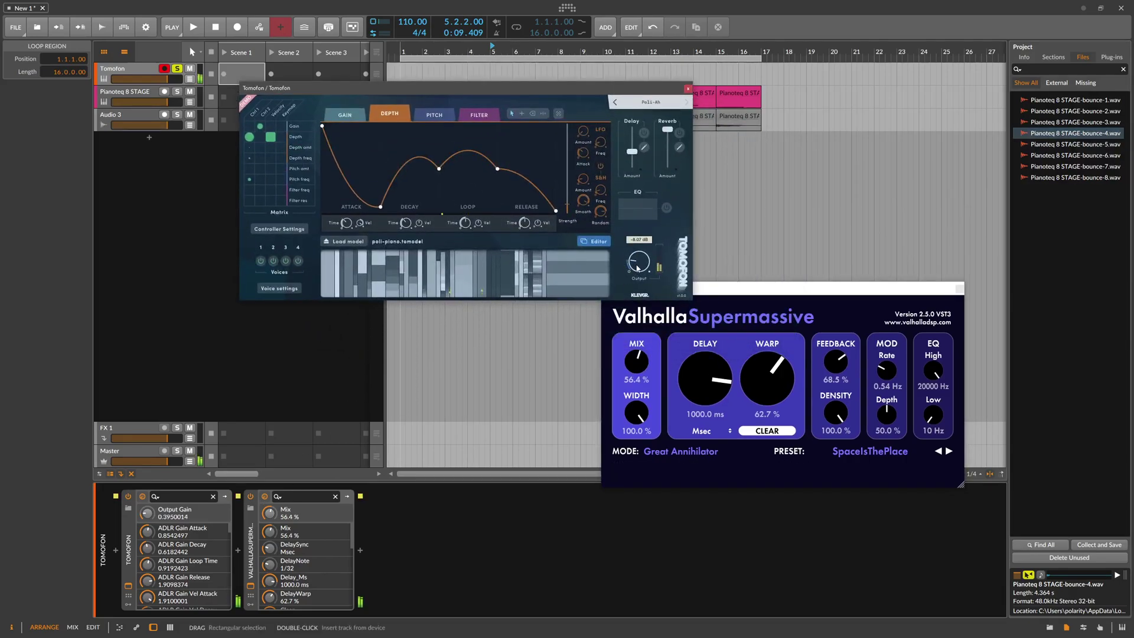
scroll(639, 266, up, 3)
scroll(641, 263, up, 1)
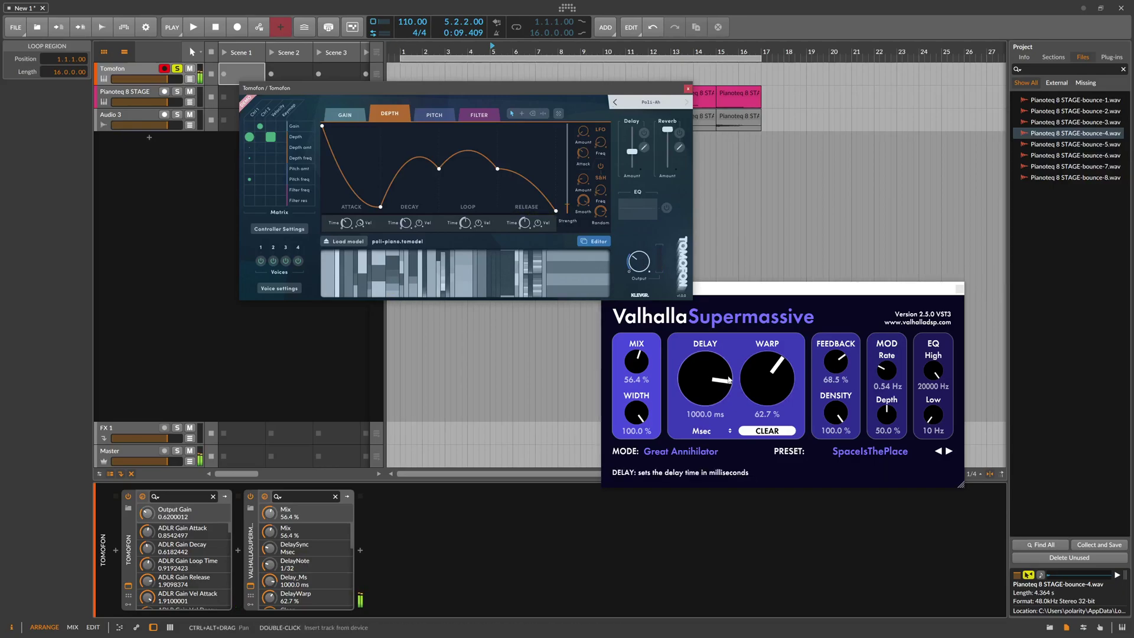
drag(835, 362, 835, 448)
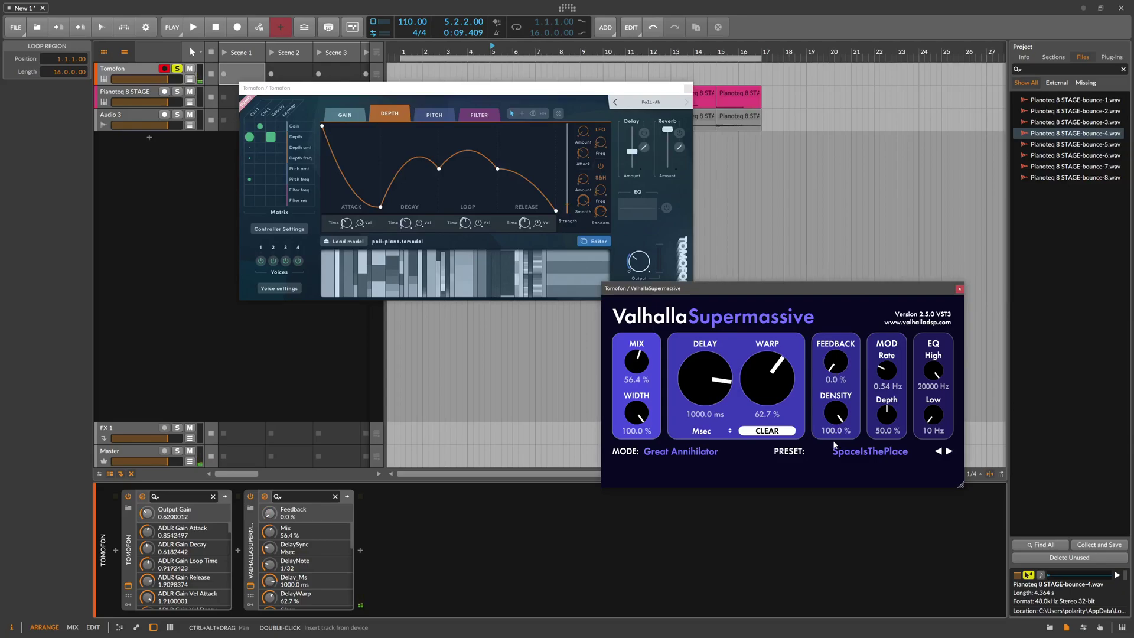
drag(486, 96, 469, 141)
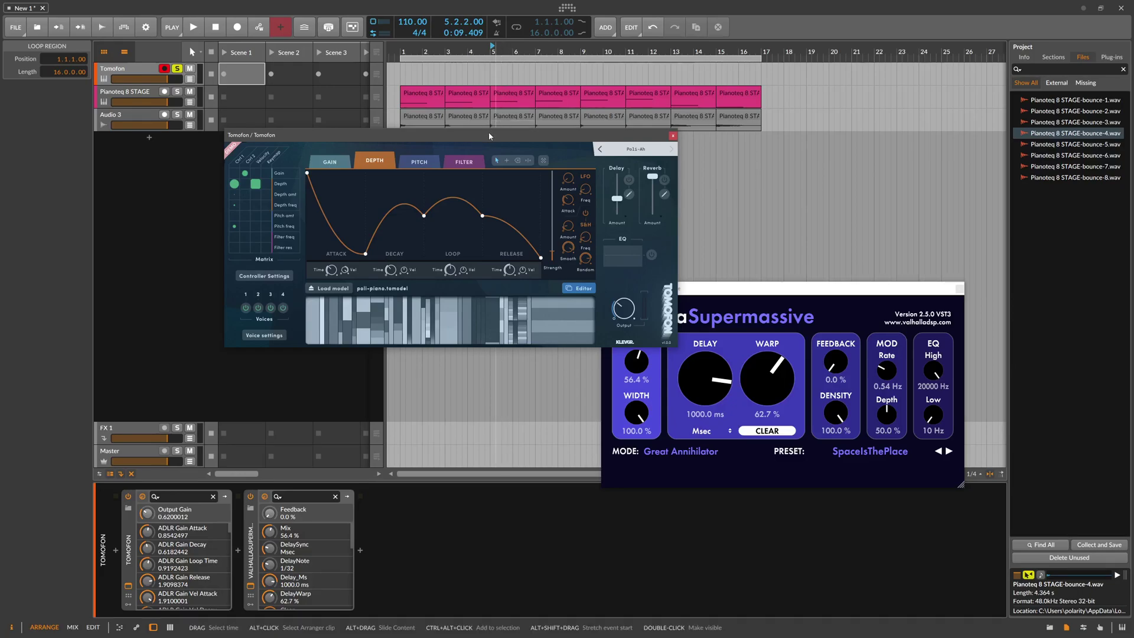
drag(488, 133, 546, 125)
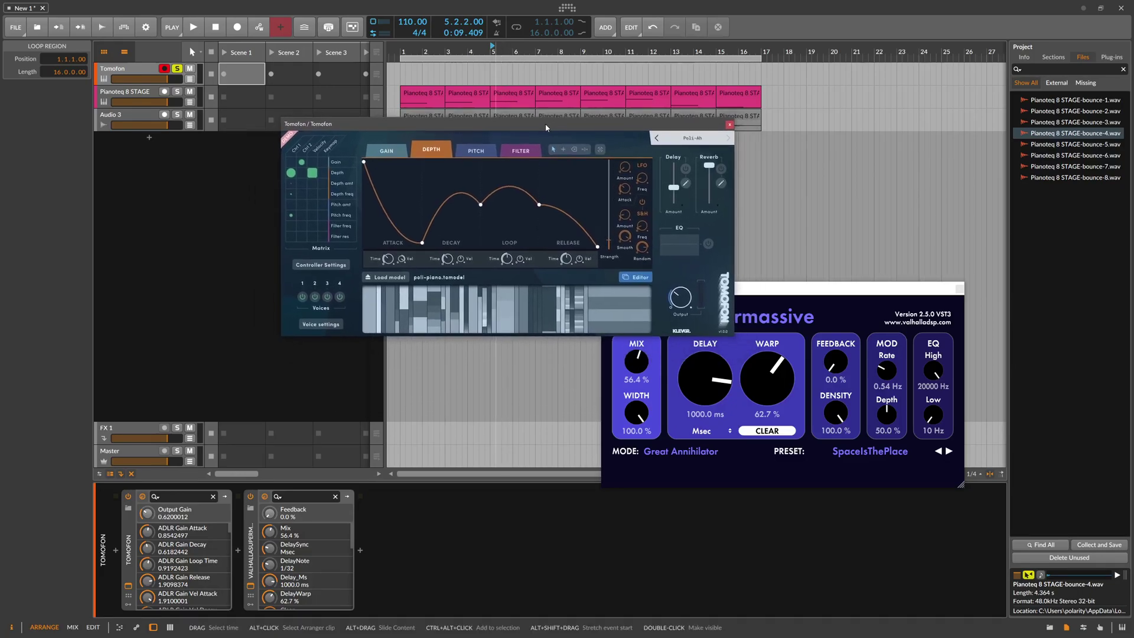
mouse_move(547, 127)
mouse_down()
mouse_move(573, 127)
mouse_move(540, 129)
mouse_up()
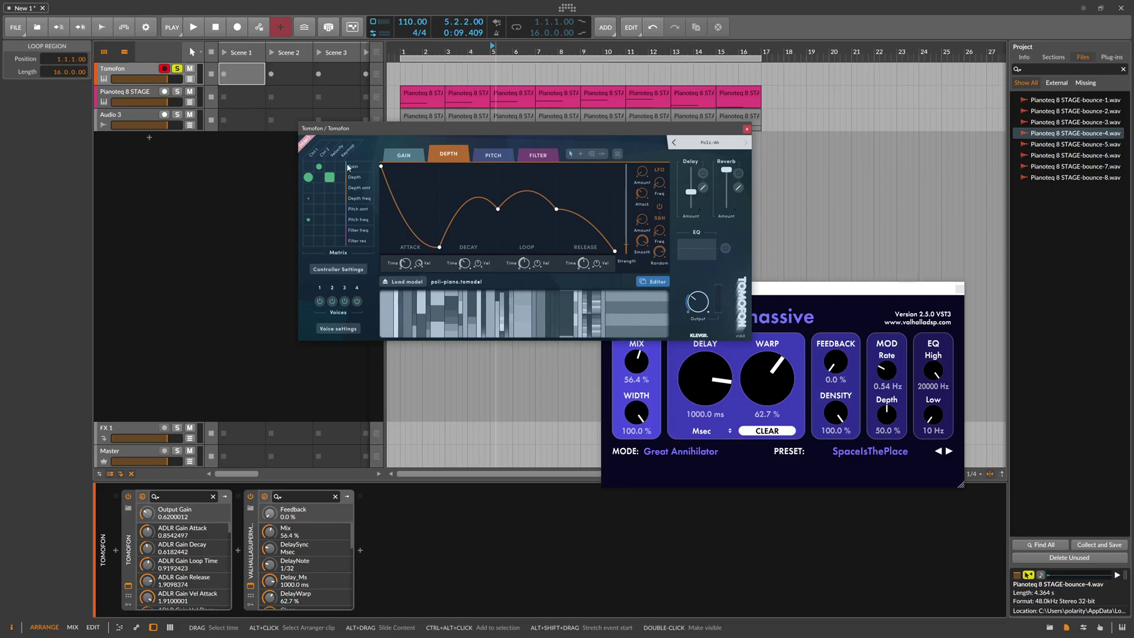
drag(419, 128, 410, 157)
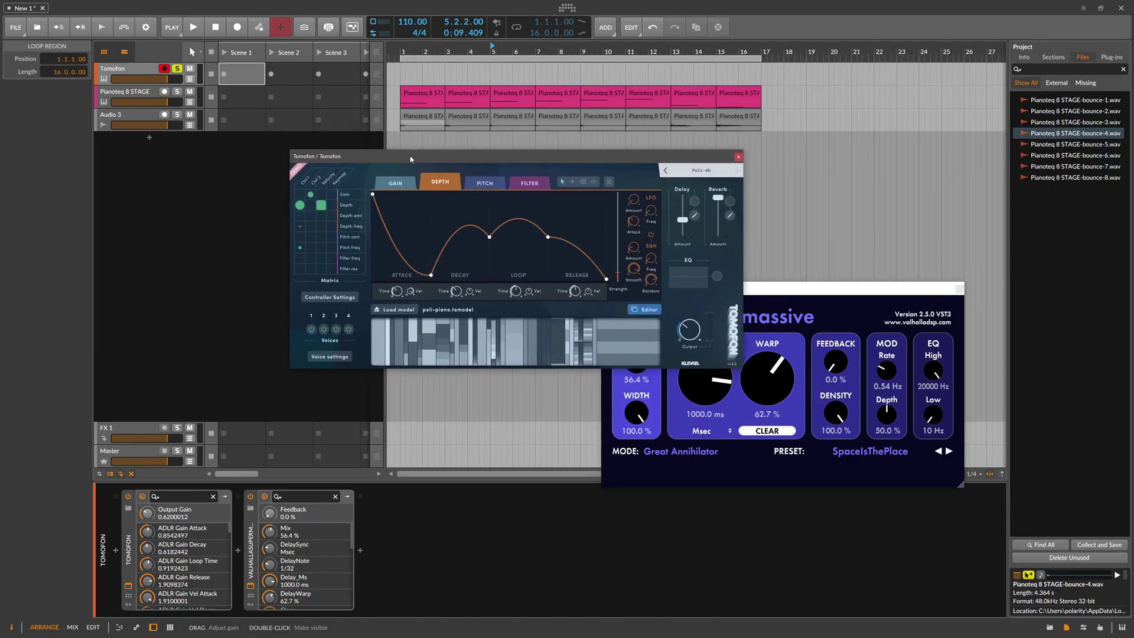